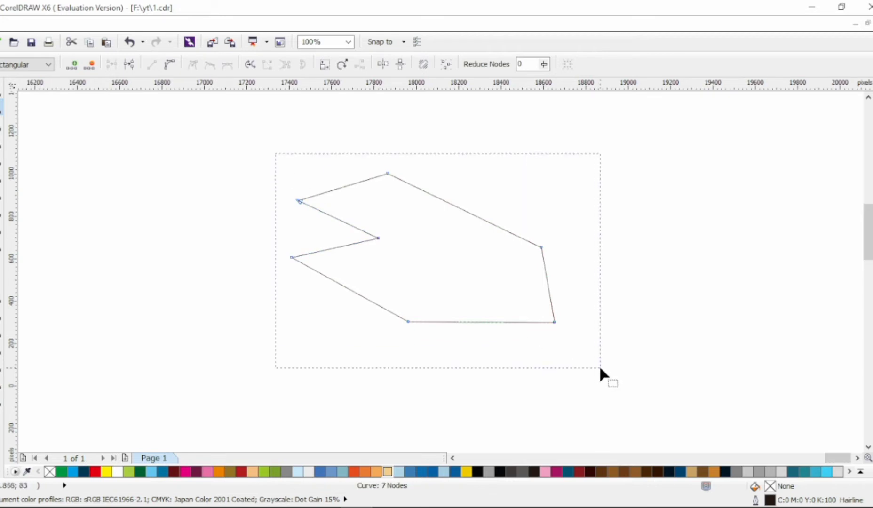
- Turn the polygon's straight segments into smooth curves and reshape the upper edge of the mouth notch up to its inner corner
click(210, 65)
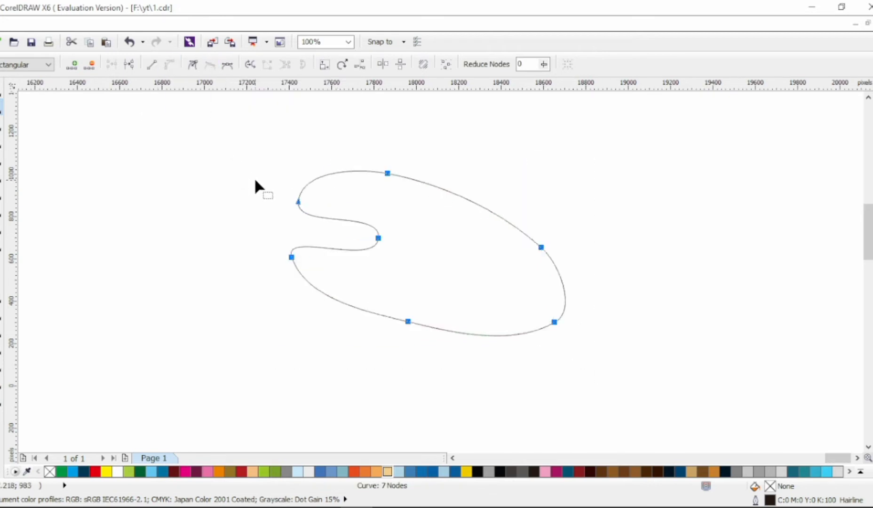
drag(295, 229, 322, 185)
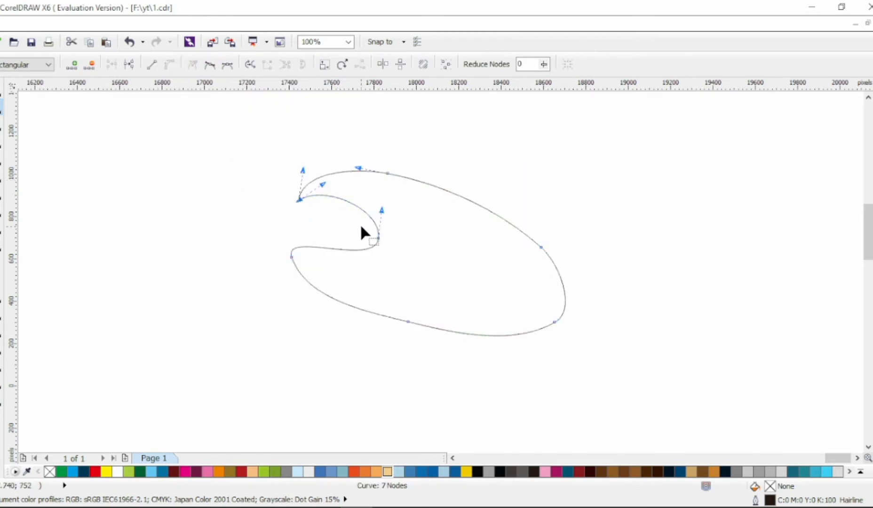
click(378, 238)
drag(361, 211, 364, 269)
click(292, 256)
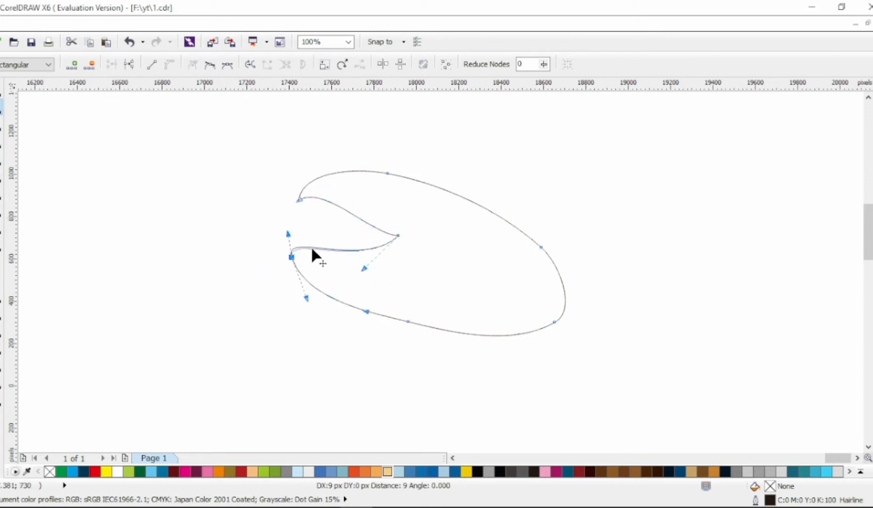
- Reshape the lower jaw by raising its tip, shaping a throat node and lowering the front belly node
drag(291, 257, 303, 244)
drag(318, 285, 247, 300)
drag(408, 321, 404, 340)
click(348, 322)
drag(348, 323, 286, 277)
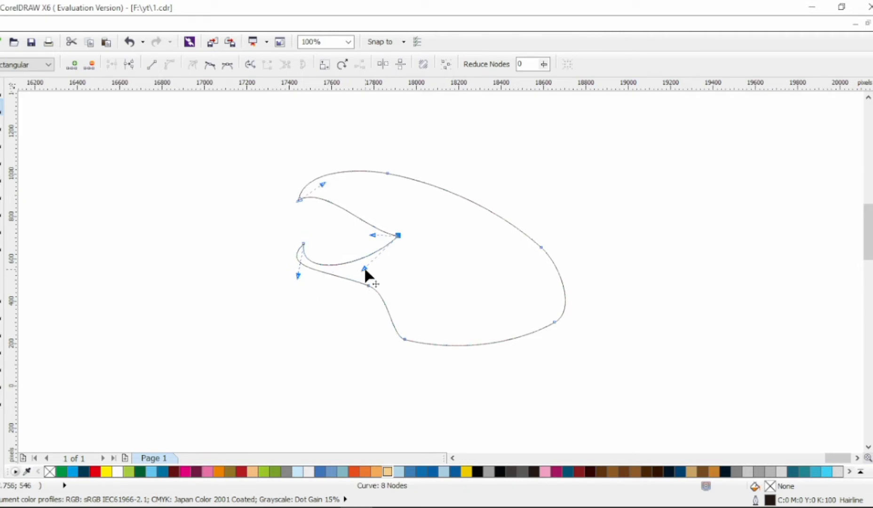
- Adjust the snout tip, raise a rounded bump on top of the head and form a dip behind it
click(299, 199)
drag(300, 199, 306, 199)
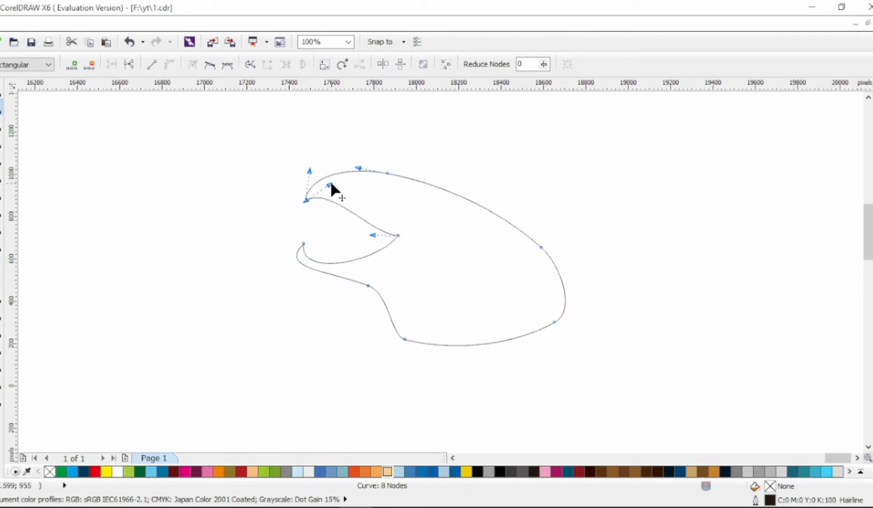
mouse_move(414, 178)
mouse_down()
mouse_move(369, 170)
mouse_move(411, 162)
mouse_up()
drag(456, 182, 454, 200)
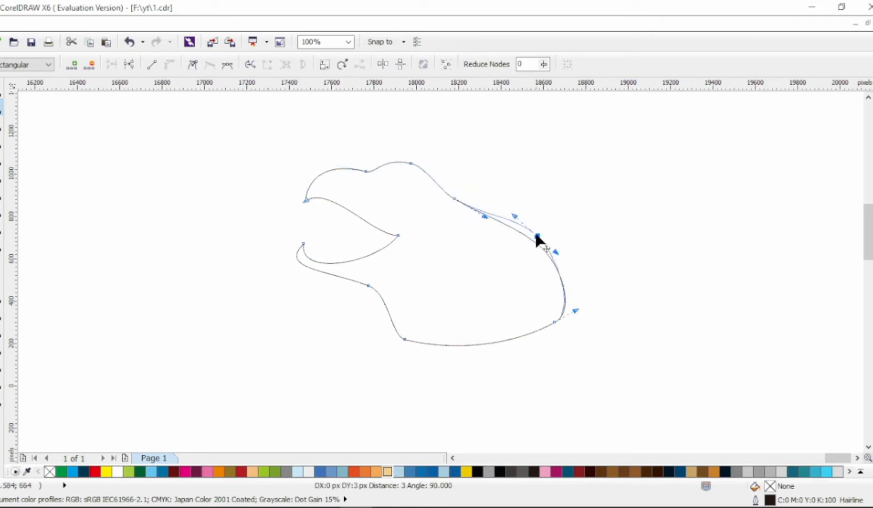
- Round out the rump and belly by moving the lower rear node and adjusting the curves beside it
drag(554, 322, 554, 332)
drag(513, 355, 546, 344)
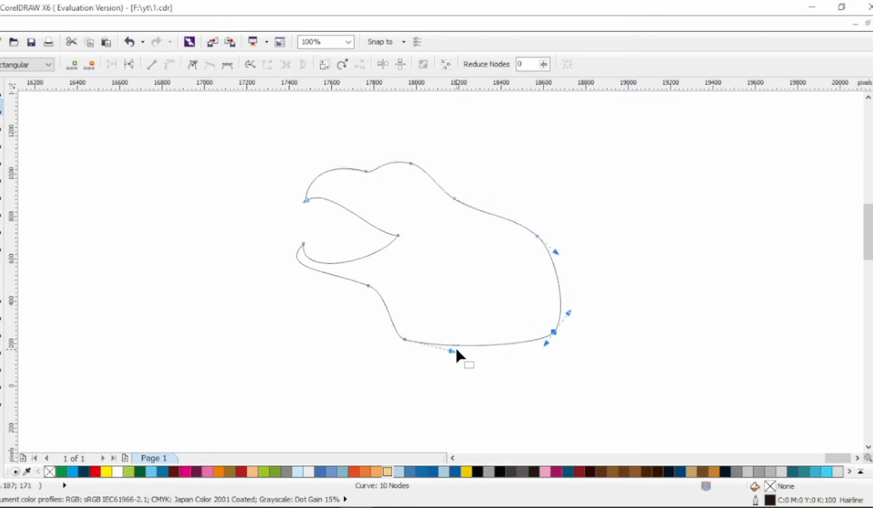
drag(452, 350, 476, 363)
- Smooth the throat curve by adding a node on either side of the throat node and deleting the middle one
drag(319, 272, 358, 281)
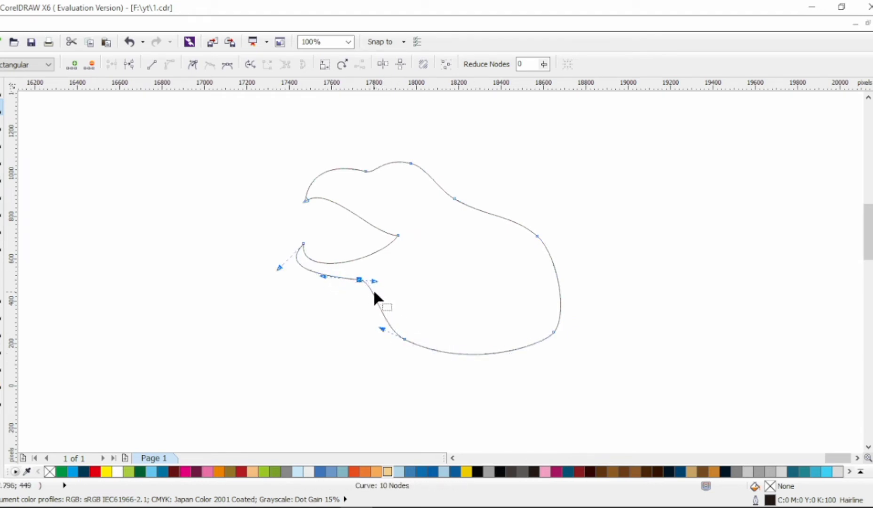
click(375, 303)
double_click(329, 276)
double_click(381, 311)
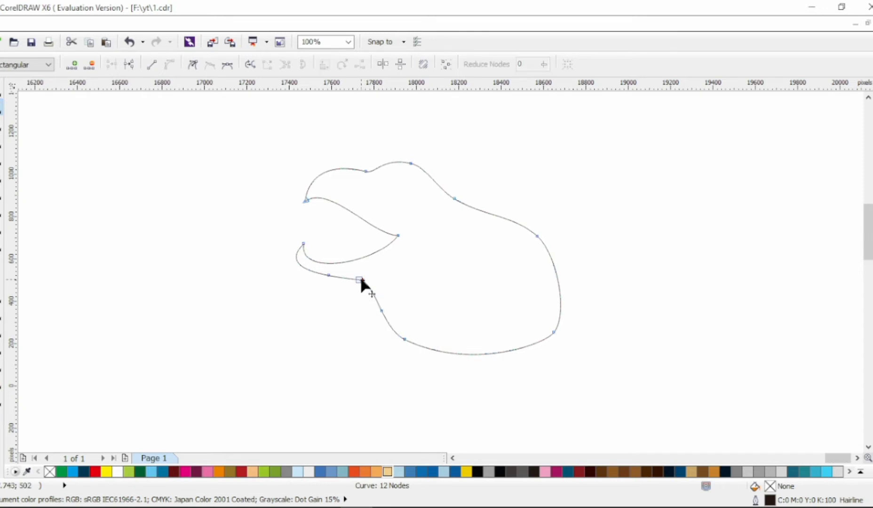
double_click(359, 279)
drag(318, 291, 342, 272)
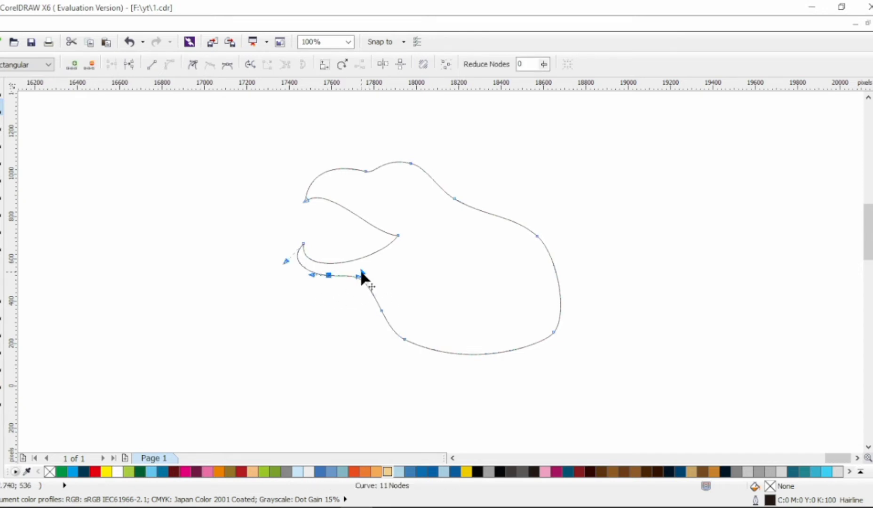
click(366, 286)
- Shift the mouth's inner corner slightly forward and reshape the tips of the upper and lower jaws
drag(398, 234, 375, 237)
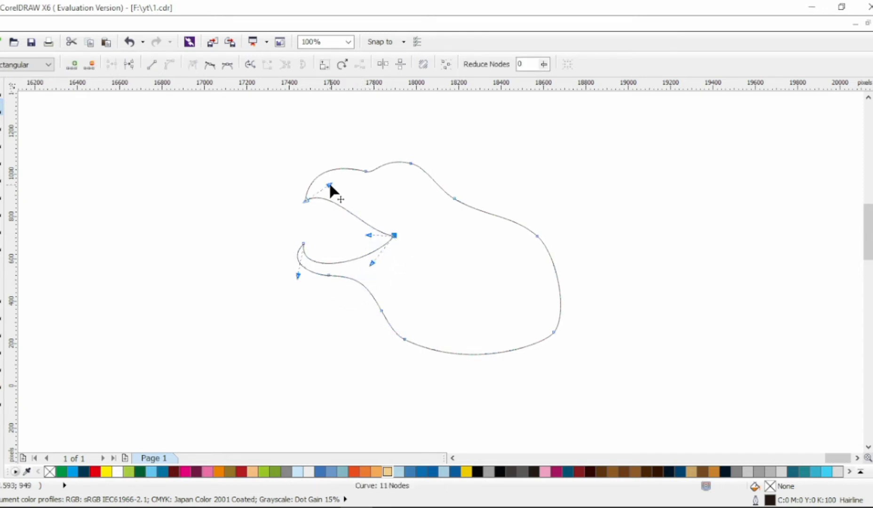
drag(330, 185, 309, 206)
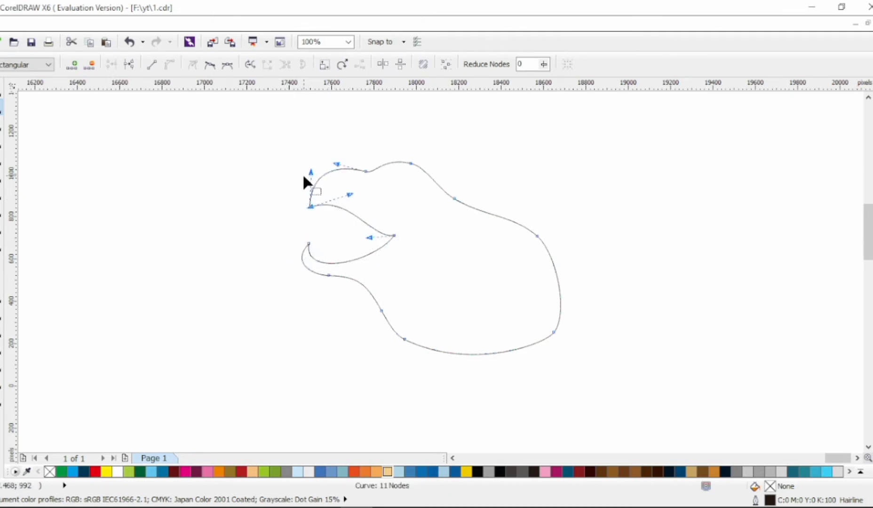
- Fill the body shape with lime green (C39 M0 Y86 K0) and remove its outline
key(space)
click(128, 471)
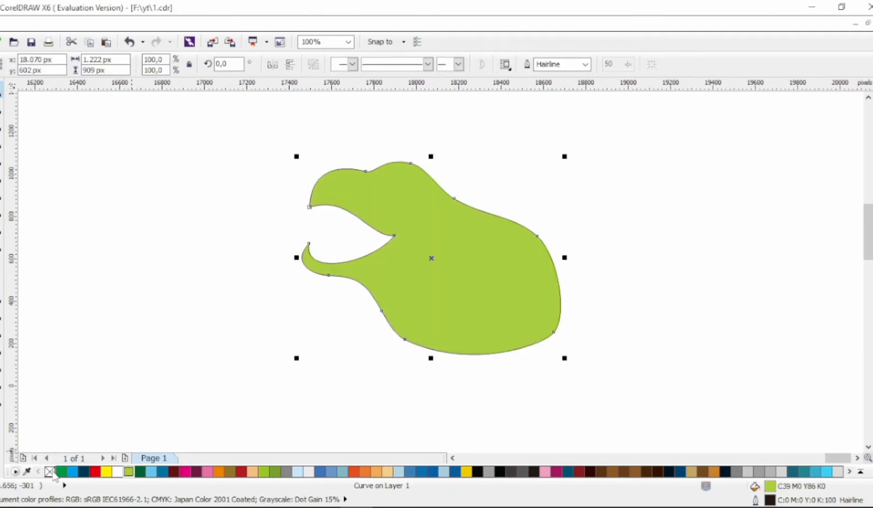
right_click(49, 472)
- Add a one-step black outside contour with a 30 px offset around the body
click(2, 329)
click(287, 63)
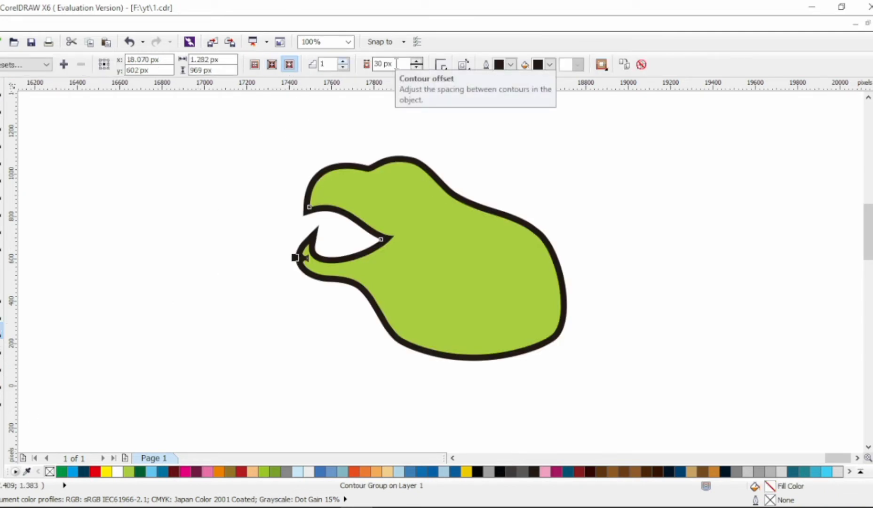
click(1, 93)
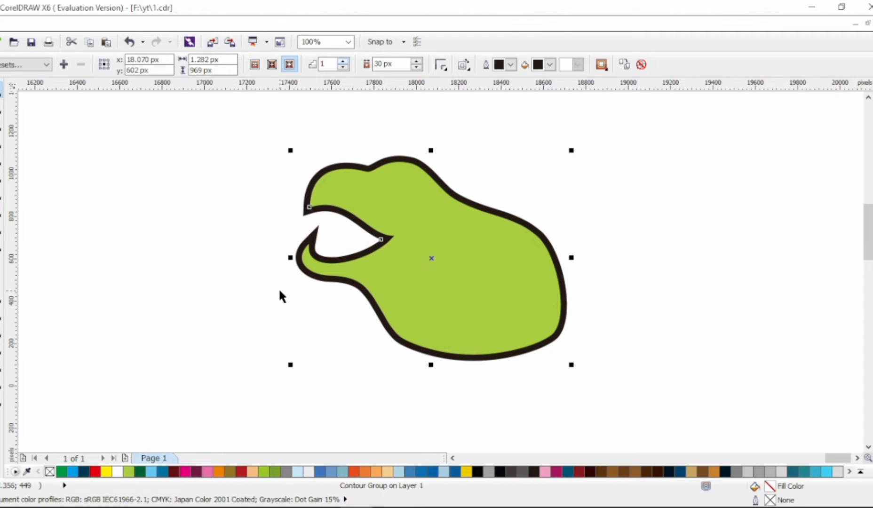
click(198, 245)
- Draw an ellipse about 469 px wide and 388 px tall over the mouth and weld it to the black contour
click(2, 203)
drag(307, 205, 411, 273)
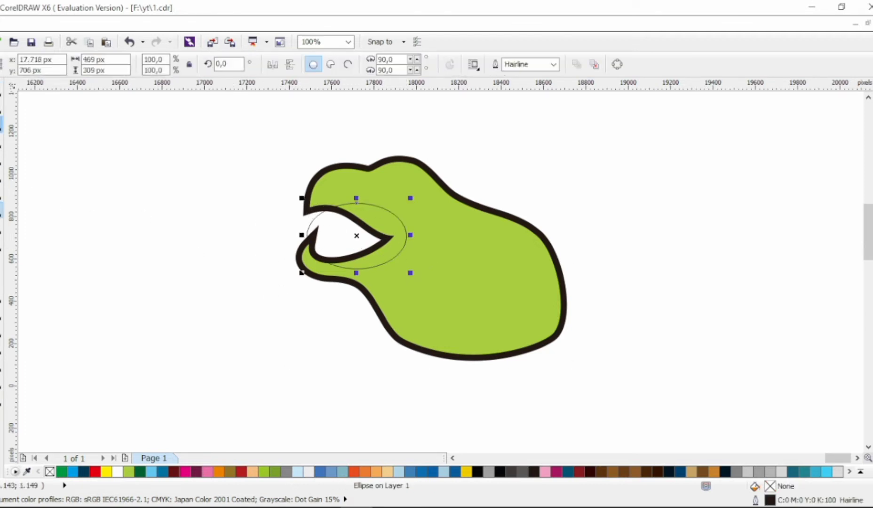
drag(356, 198, 357, 181)
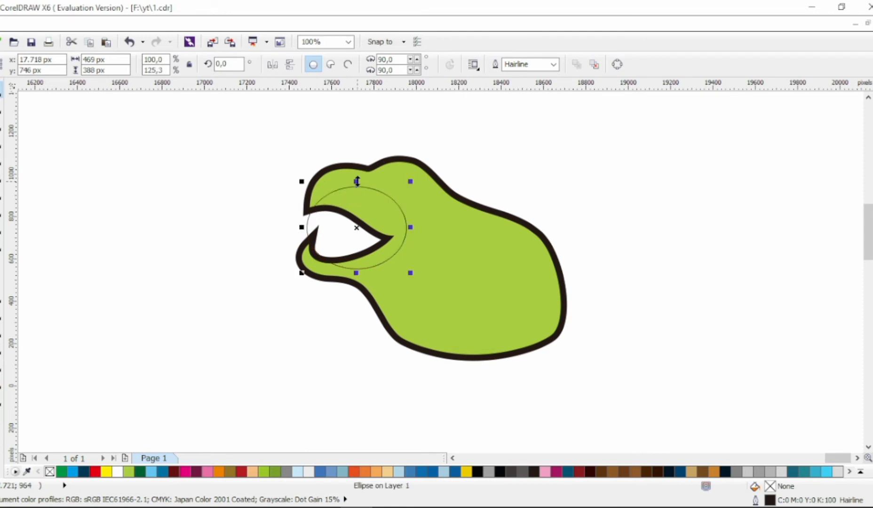
drag(302, 273, 304, 271)
shift+click(412, 160)
click(395, 64)
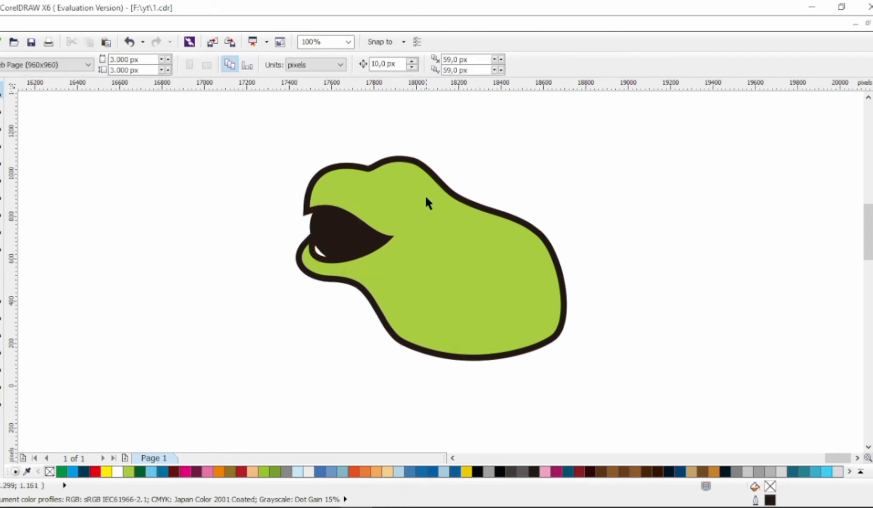
- Delete the surplus contour nodes at the mouth opening and curve the black edge around the front of the snout
click(2, 107)
drag(341, 239, 310, 263)
key(Delete)
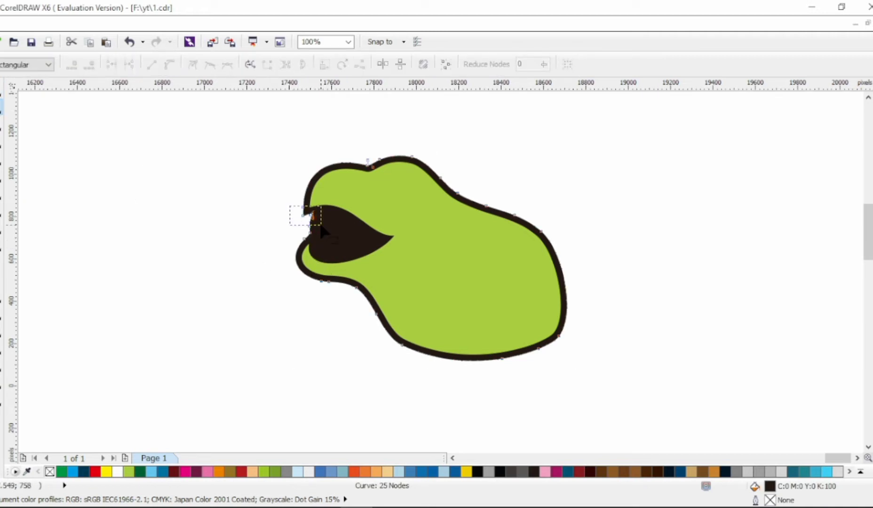
click(310, 233)
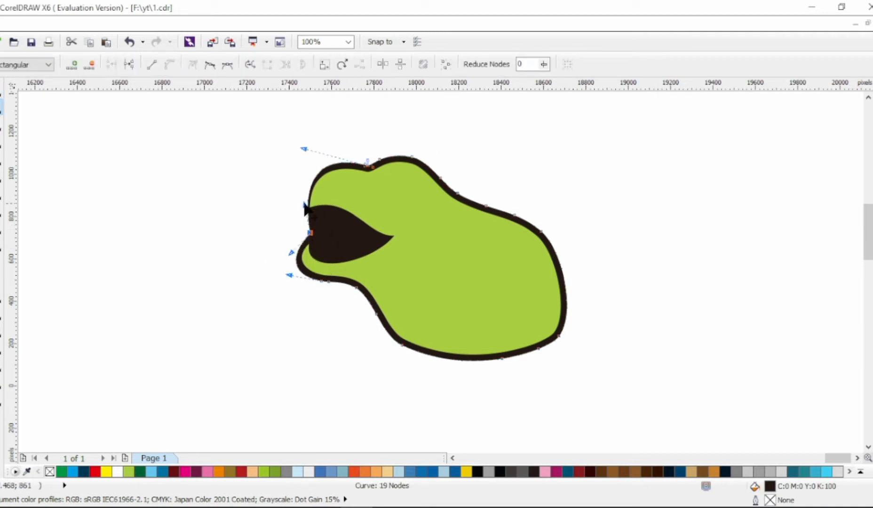
drag(305, 204, 297, 209)
- Delete the surplus nodes of the black contour along the throat, belly and rump
click(331, 281)
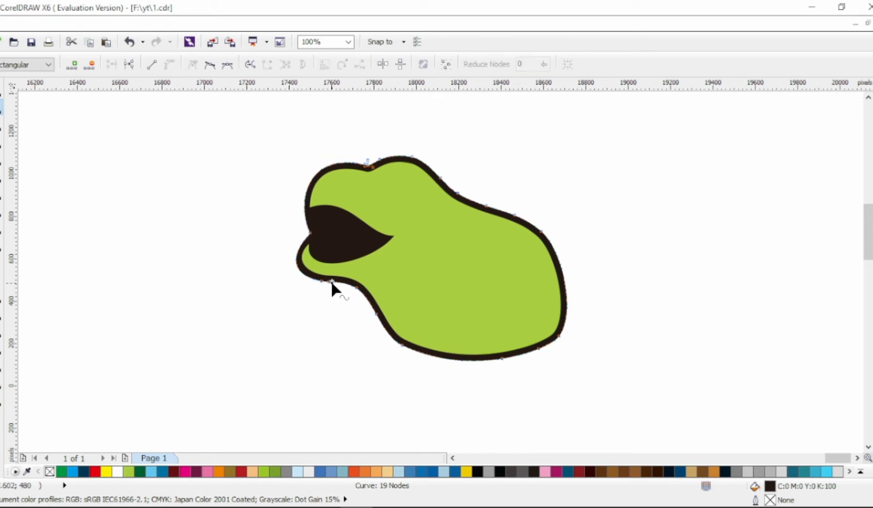
double_click(331, 282)
drag(324, 285, 357, 287)
key(Delete)
click(377, 314)
key(Delete)
drag(471, 327, 537, 358)
key(Delete)
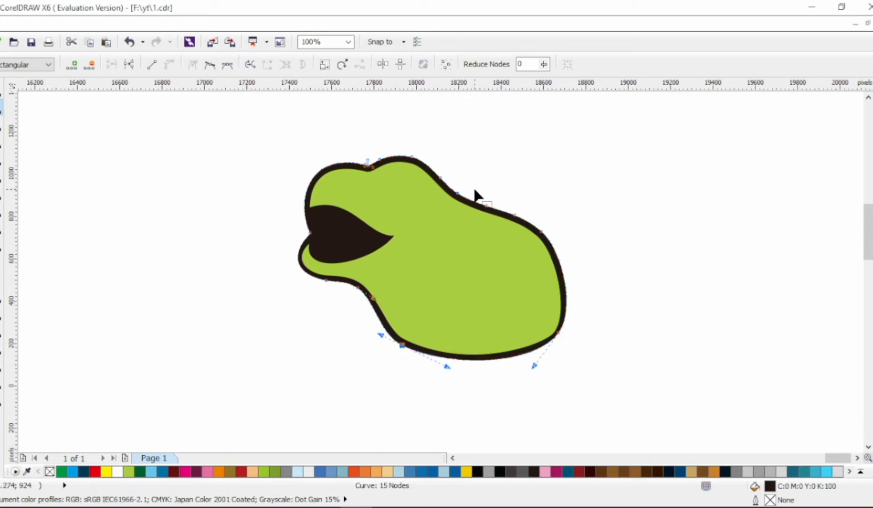
key(Delete)
- Delete the surplus contour nodes at the dip above the snout and along the back of the head
scroll(413, 155, up, 6)
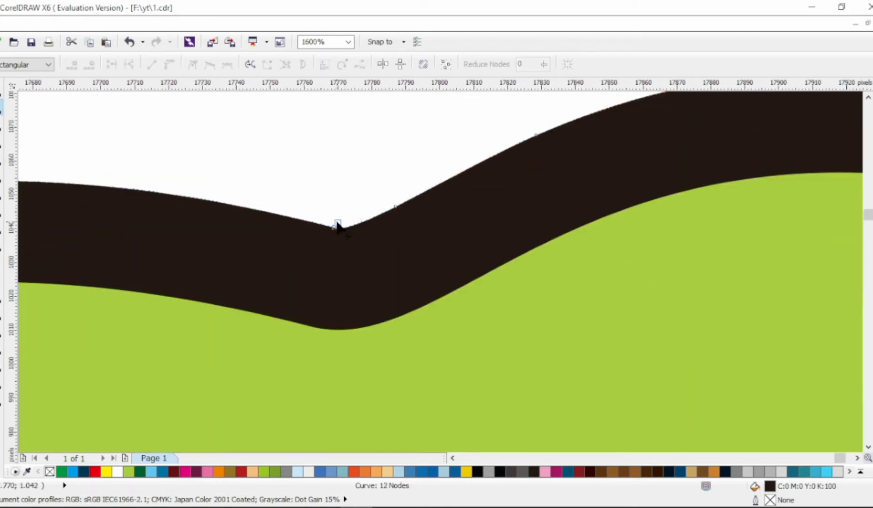
drag(337, 228, 425, 230)
key(Delete)
scroll(424, 230, down, 3)
drag(429, 192, 478, 248)
key(Delete)
scroll(456, 226, down, 1)
- Draw an orange circle without outline on the head bump as the eye, about 231 px in diameter
key(space)
key(F7)
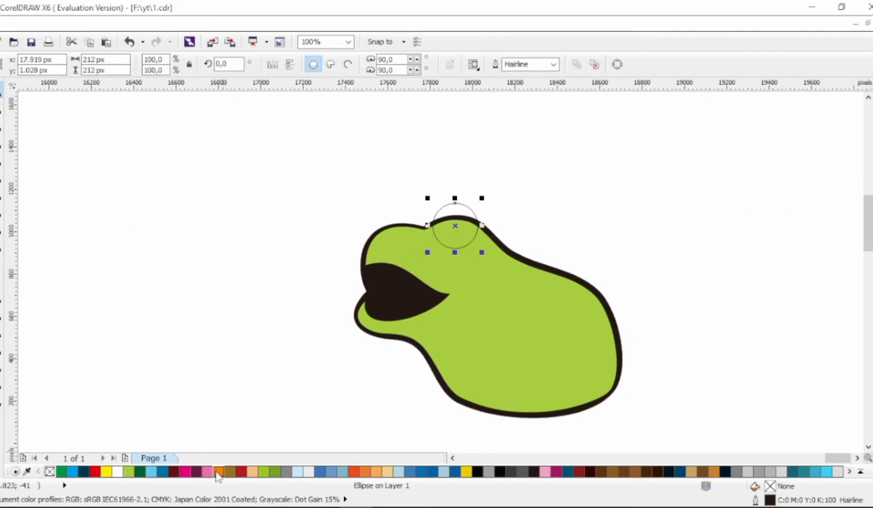
click(219, 471)
right_click(49, 470)
drag(482, 198, 487, 197)
drag(455, 225, 453, 230)
- Make a concentric 131 px copy inside the eye circle as the pupil, and color the pupil and the eye's outer ring black
mouse_move(483, 202)
mouse_down()
mouse_move(467, 210)
mouse_move(493, 195)
mouse_up()
right_click(472, 211)
drag(520, 173, 425, 267)
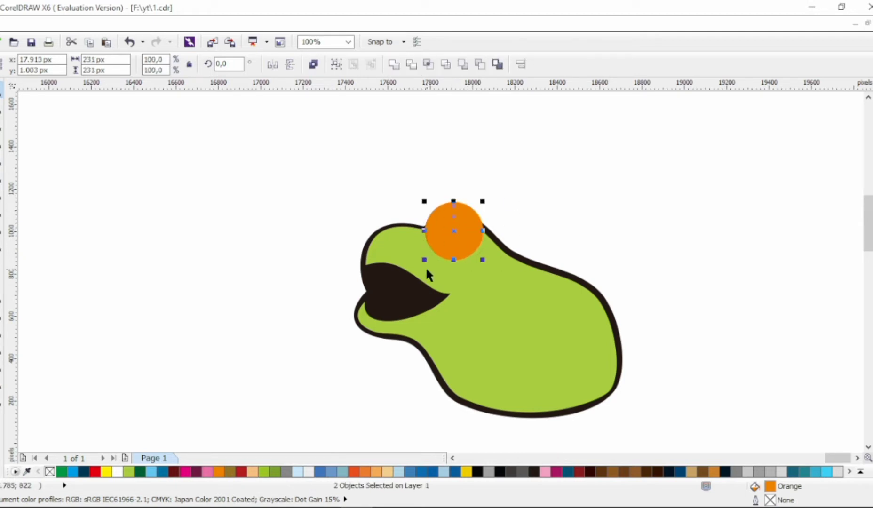
click(521, 220)
click(479, 244)
click(871, 141)
key(Tab)
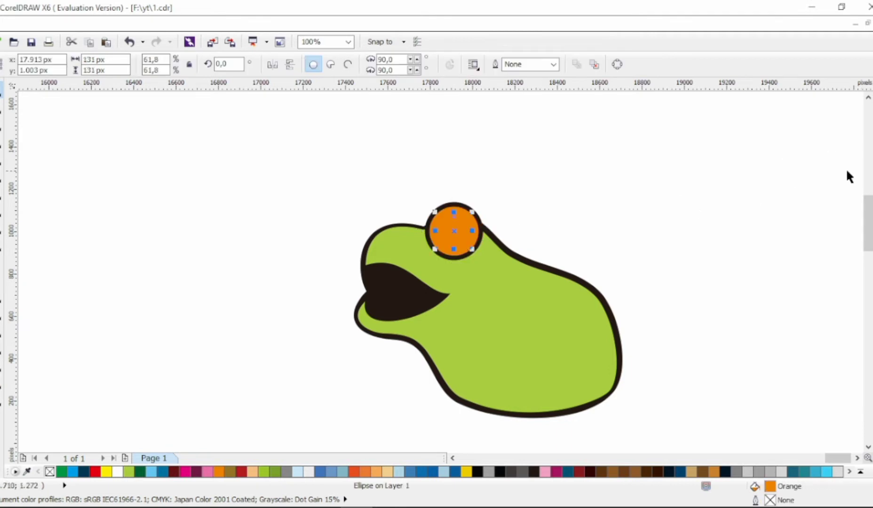
click(871, 175)
click(688, 175)
- Duplicate the pupil toward its upper right, shrink the copy to about 69 px and fill it white as a highlight
drag(456, 239, 469, 222)
right_click(469, 222)
drag(479, 201, 472, 211)
click(871, 226)
click(643, 227)
- Duplicate the complete eye and place the copy above the front of the snout
scroll(526, 245, right, 1)
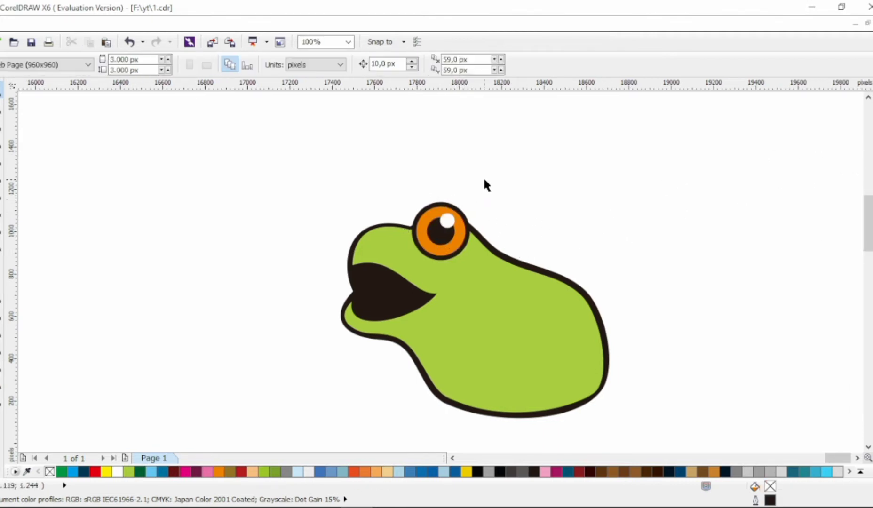
drag(484, 180, 396, 276)
drag(455, 236, 383, 240)
right_click(383, 240)
key(Escape)
- Delete the white highlight and the black pupil from the copied eye
click(375, 227)
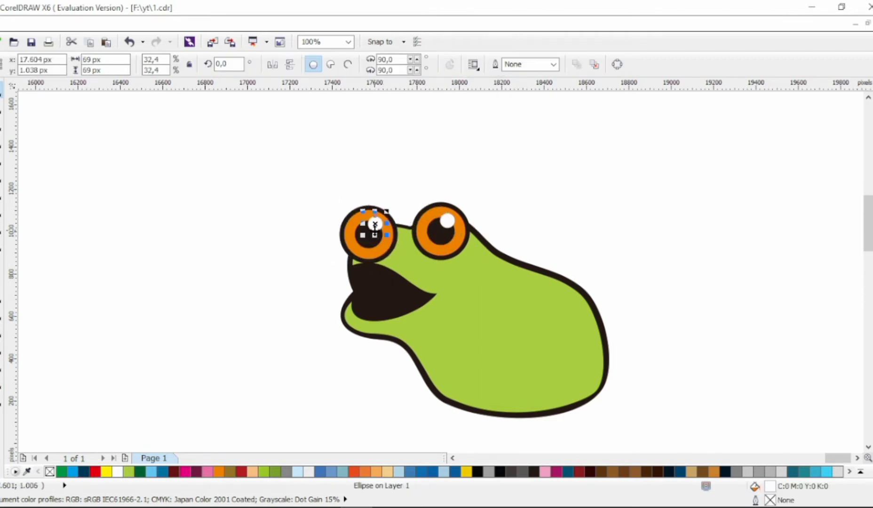
key(Delete)
click(369, 233)
key(Delete)
- Send the copied eye's orange circle and black ring behind the body and shift them slightly toward the other eye
click(362, 218)
shift+click(382, 211)
key(shift+Page_Down)
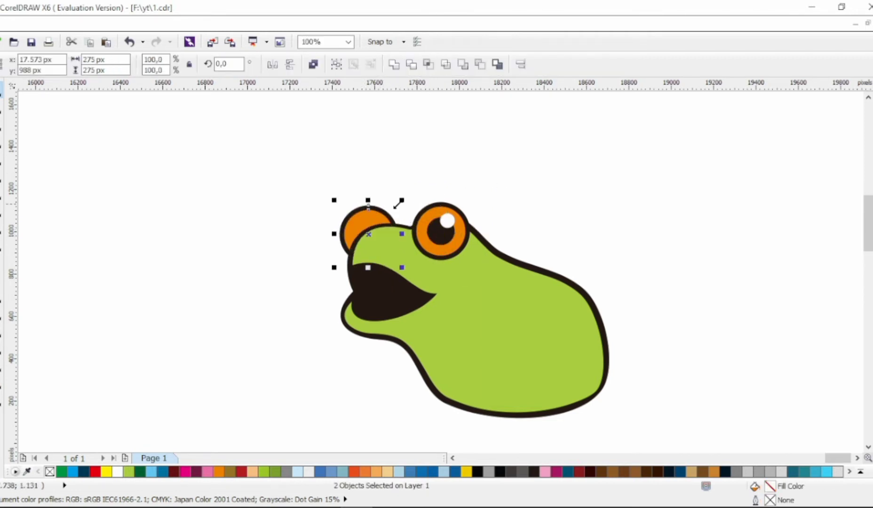
mouse_move(365, 221)
mouse_down()
mouse_move(373, 227)
mouse_move(376, 215)
mouse_up()
- Select all parts of the front eye and move them slightly down on the head
drag(395, 174, 478, 267)
drag(443, 225, 443, 228)
click(508, 247)
- Draw a short two-node line just beyond the mouth's inner corner and bend it into an arc
scroll(520, 282, right, 1)
click(1, 156)
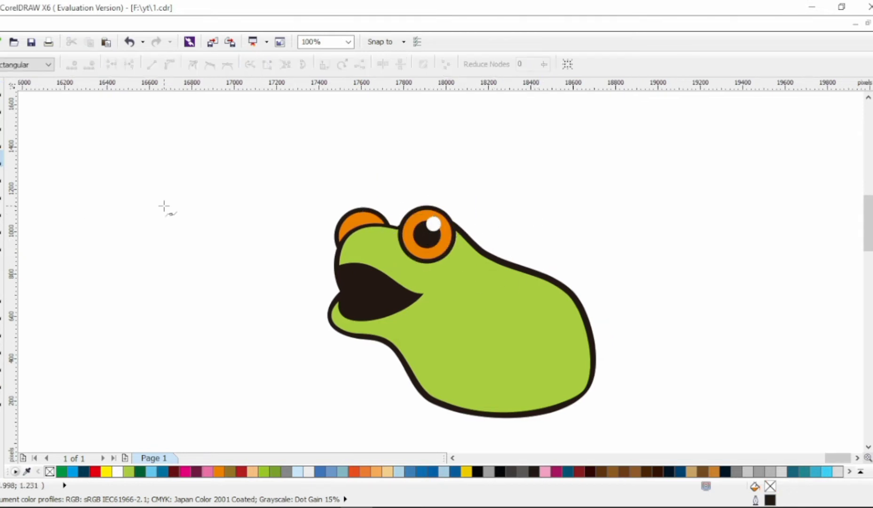
scroll(431, 291, up, 1)
click(413, 272)
click(432, 291)
click(2, 104)
drag(424, 280, 430, 275)
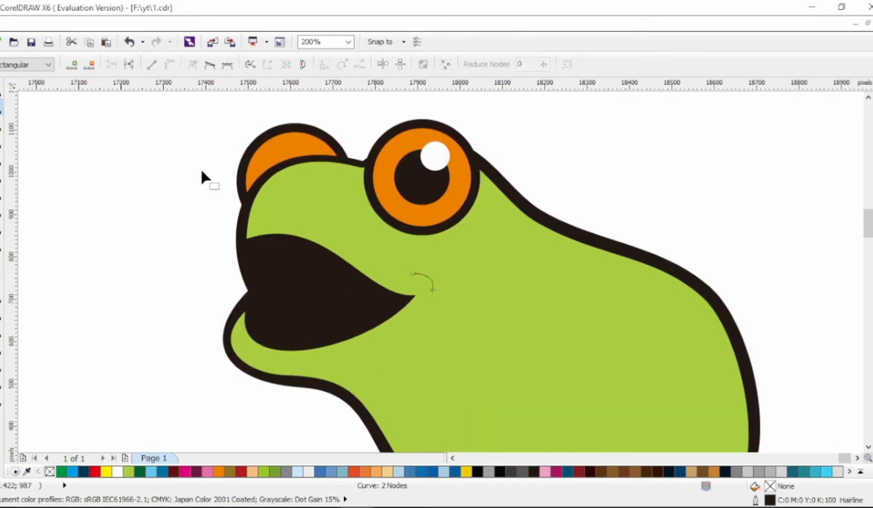
- Extend the mouth's inner corner to meet the small arc and adjust the mouth's upper and lower curves
scroll(424, 286, up, 1)
click(407, 304)
drag(406, 303, 423, 271)
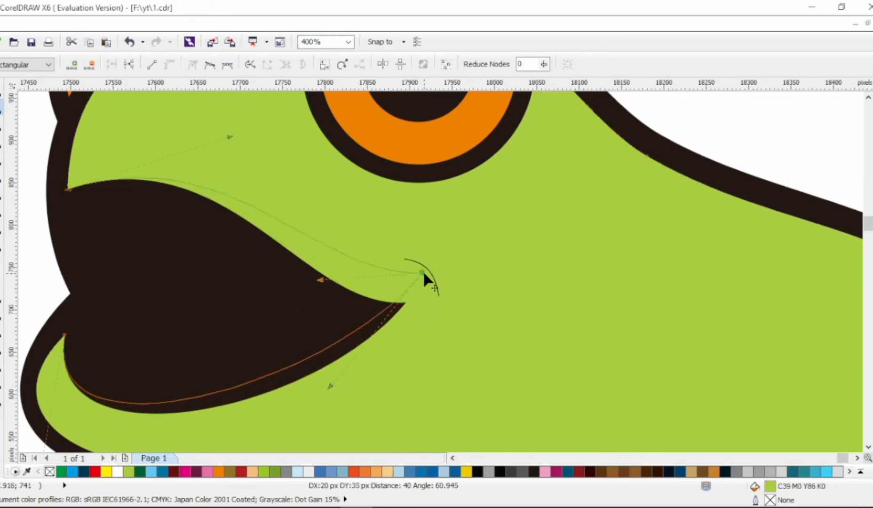
drag(321, 277, 322, 298)
drag(332, 384, 347, 410)
- Set the outline width of the mouth-corner arc to 1.0 mm and open its nodes for editing
click(2, 89)
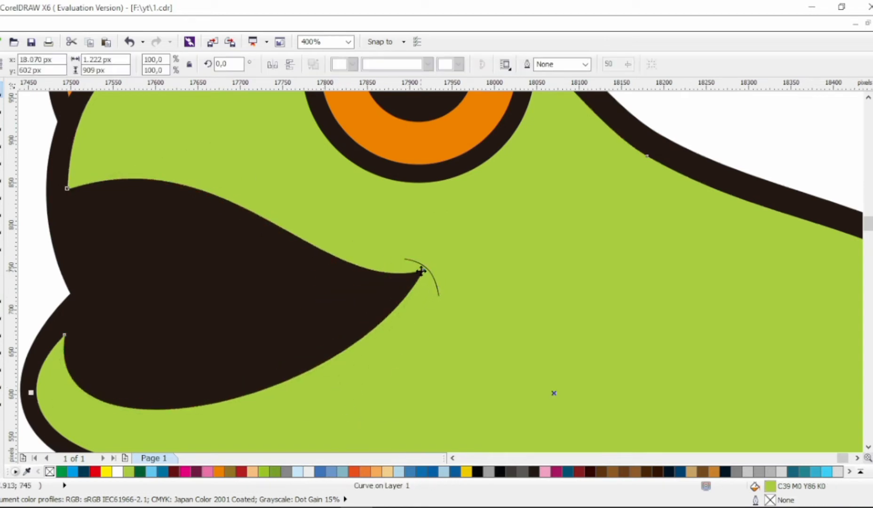
click(433, 279)
click(585, 65)
click(560, 138)
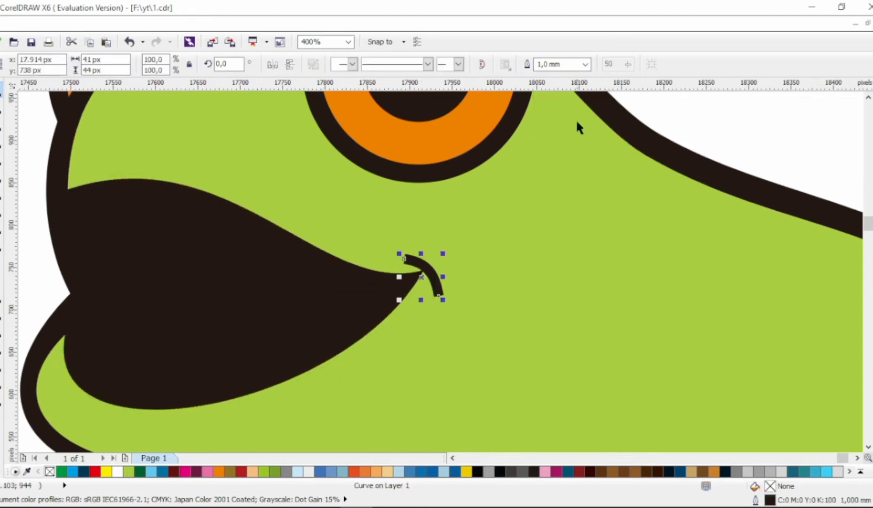
key(F10)
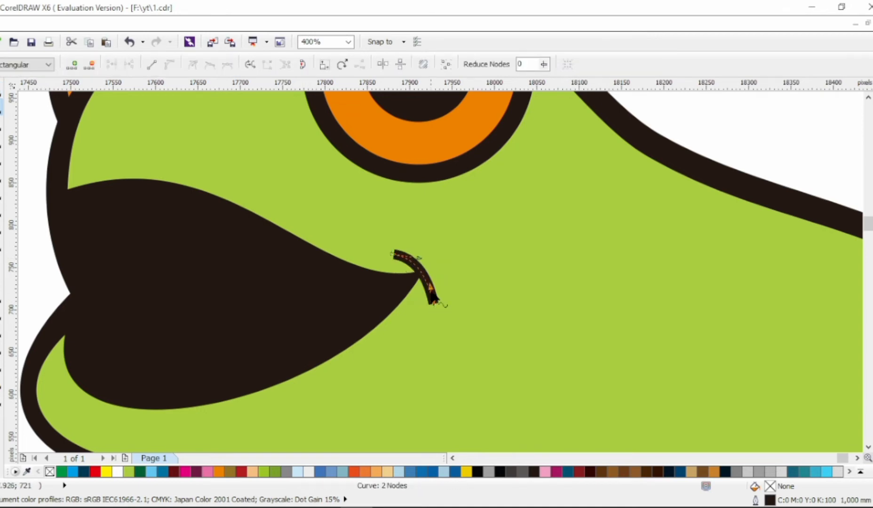
- Set the mouth-corner arc's outline width to 2.0 mm, convert the outline to an object and open its nodes for editing
key(space)
click(585, 65)
click(556, 162)
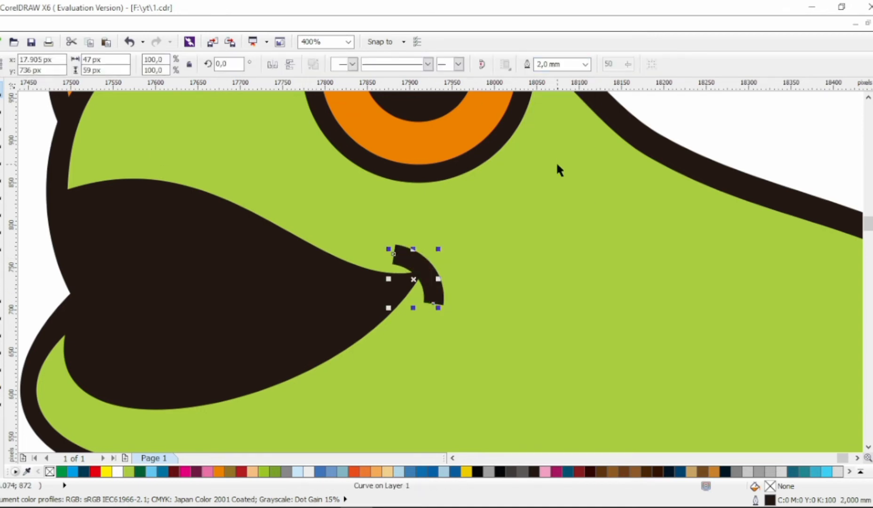
key(ctrl+shift+q)
key(F10)
drag(384, 255, 404, 275)
key(Delete)
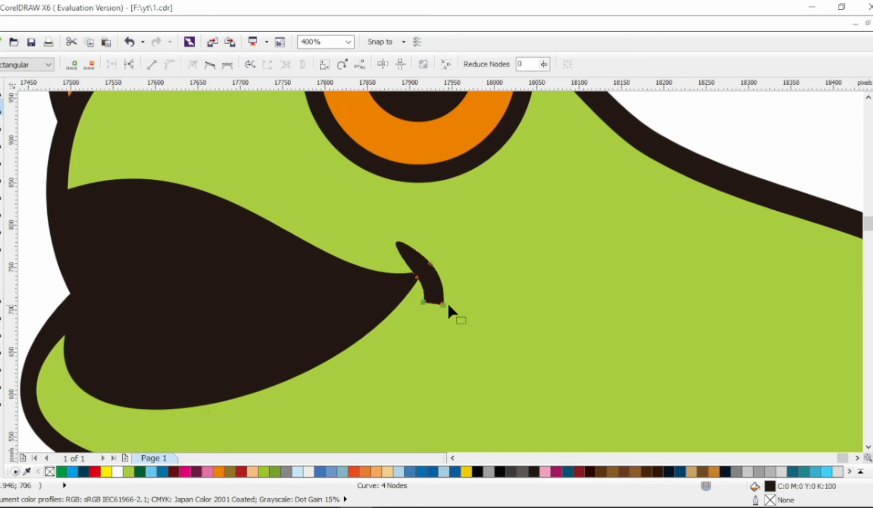
key(ctrl+z)
- Round both ends of the mouth-corner arc by adding nodes near the ends and deleting the end corner nodes
double_click(410, 247)
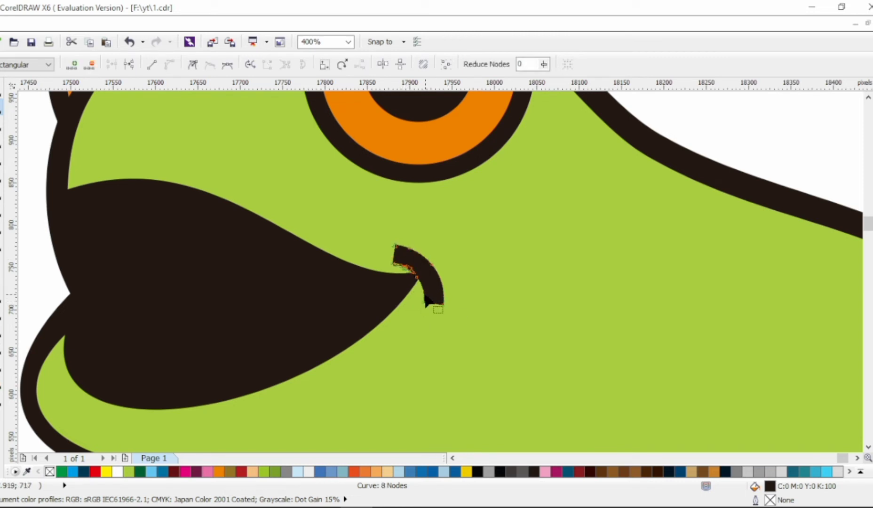
key(Delete)
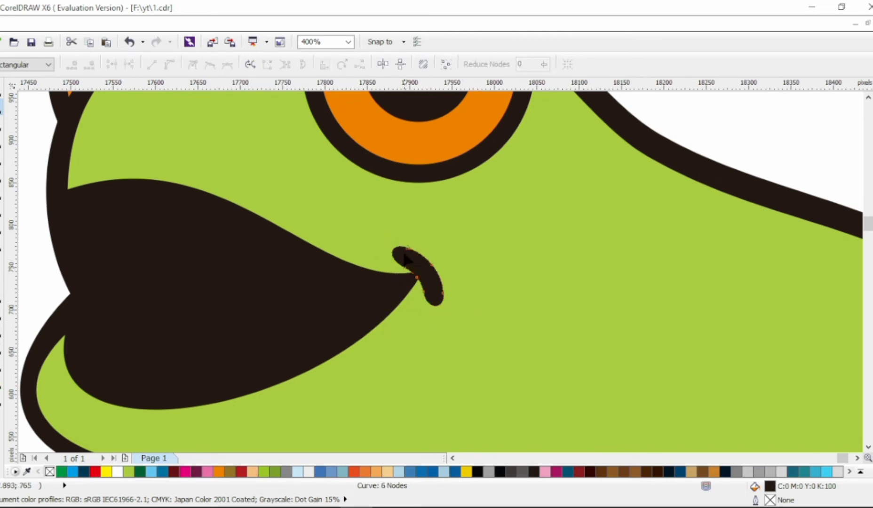
click(390, 247)
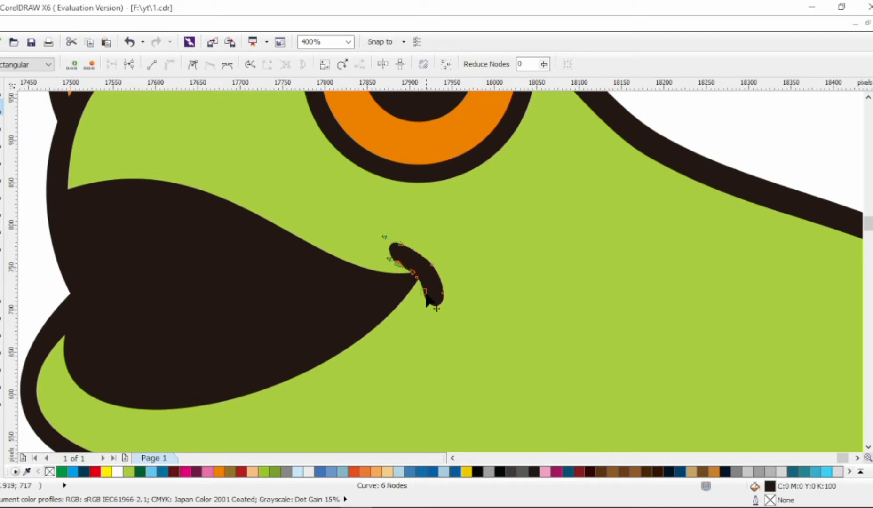
- Adjust the arc's inner-edge nodes and handles so the shape curves evenly around the corner of the mouth
click(416, 277)
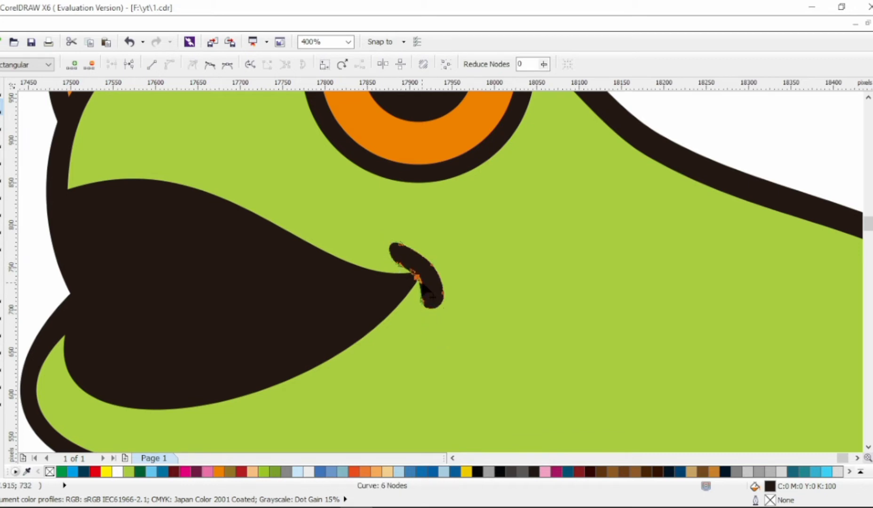
click(211, 65)
drag(414, 251, 411, 261)
click(396, 263)
scroll(402, 267, up, 1)
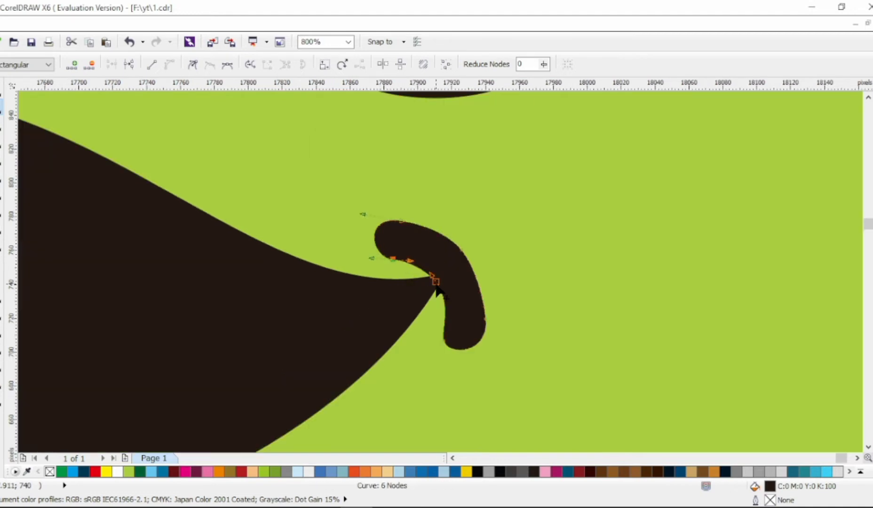
scroll(483, 294, down, 1)
key(space)
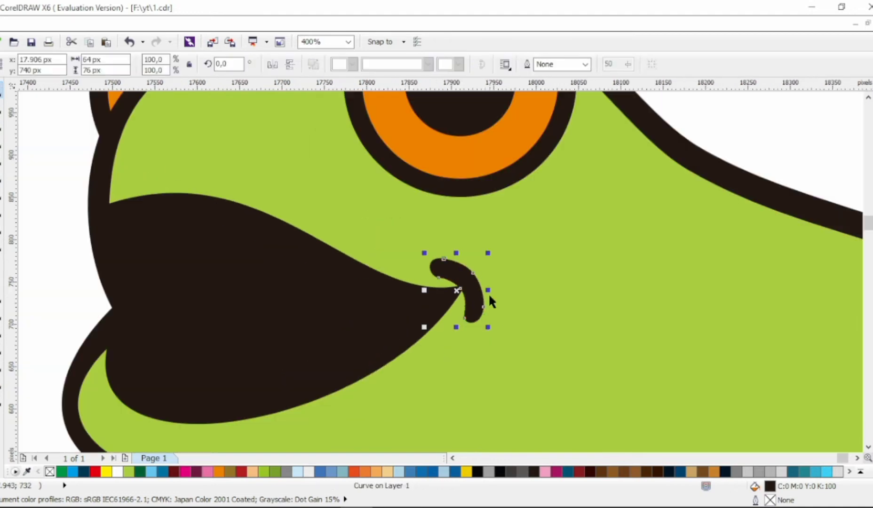
scroll(470, 296, down, 2)
click(295, 297)
- Nudge the node under the chin on the black body outline and delete the extra node on the throat
scroll(295, 297, right, 6)
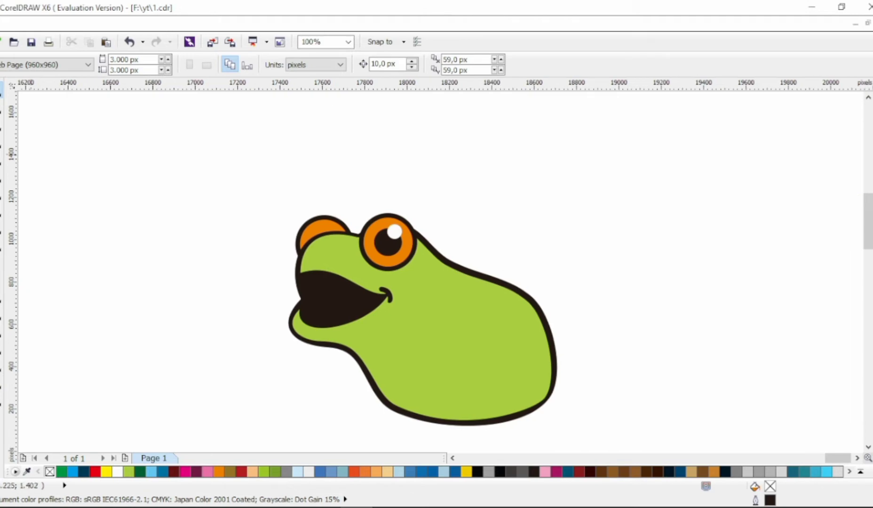
click(2, 106)
scroll(334, 336, up, 1)
click(334, 337)
click(309, 364)
mouse_move(302, 355)
mouse_down()
mouse_move(312, 353)
mouse_move(300, 361)
mouse_move(310, 361)
mouse_up()
click(359, 377)
key(Delete)
scroll(328, 353, down, 1)
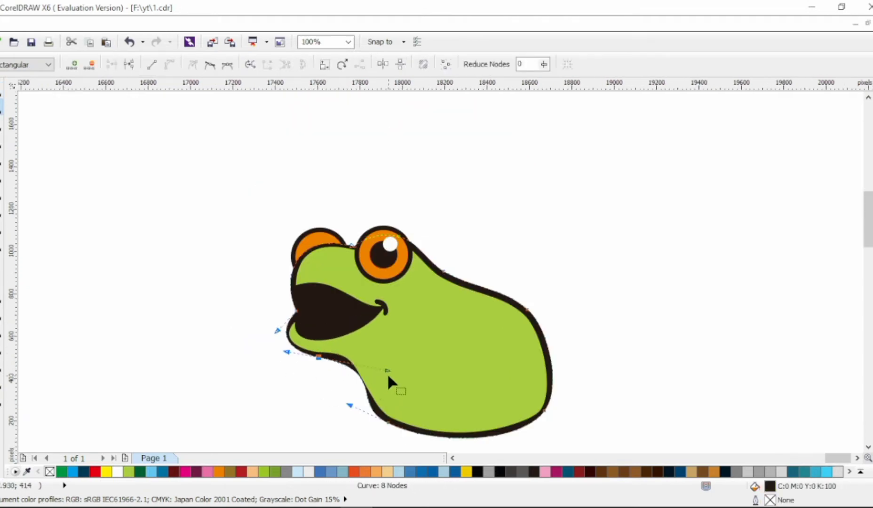
- Adjust the throat curve's handles so the black outline runs with even thickness from the chin to the belly
drag(387, 371, 366, 354)
click(216, 67)
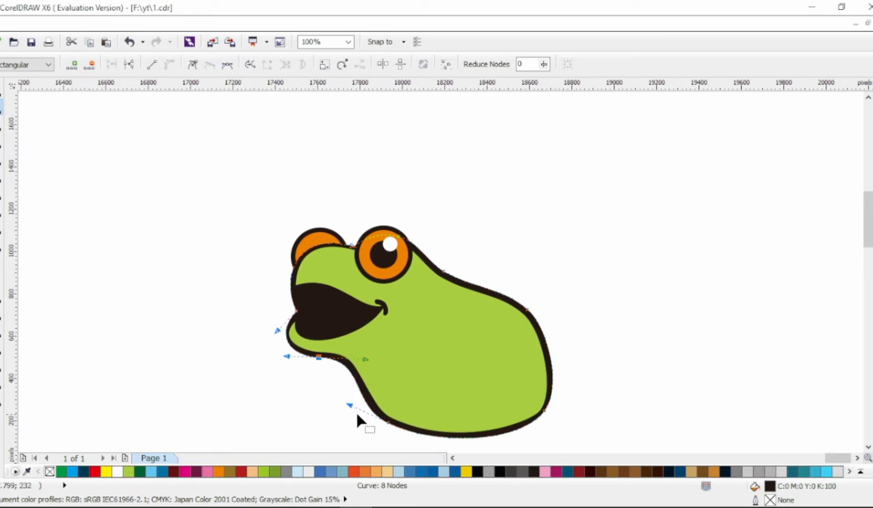
drag(350, 405, 356, 408)
click(2, 90)
click(195, 270)
scroll(195, 269, right, 1)
scroll(242, 282, down, 4)
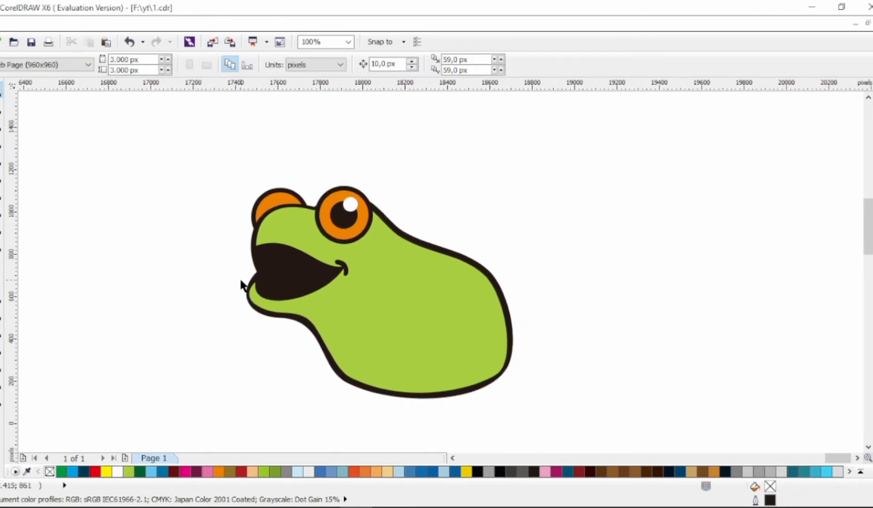
- Draw a closed two-node tongue shape from the mouth corner to the lower jaw and convert its segments to curves
click(1, 158)
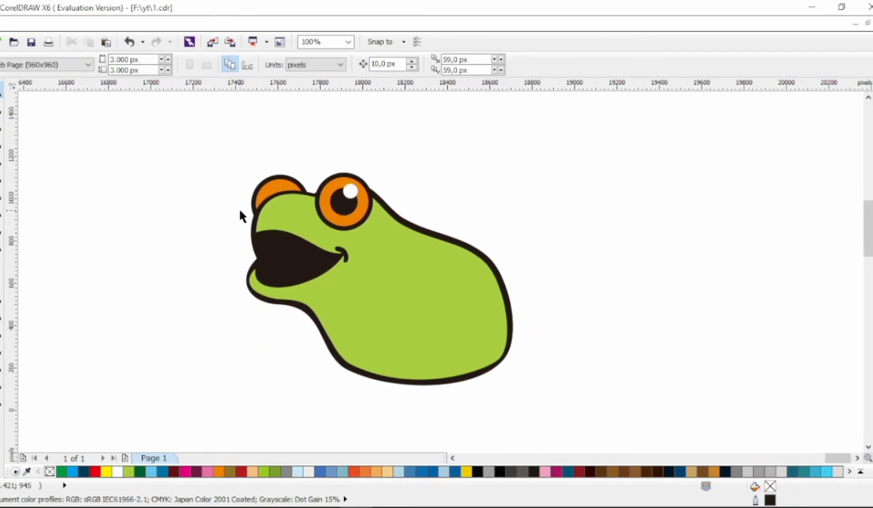
scroll(239, 216, up, 1)
click(437, 294)
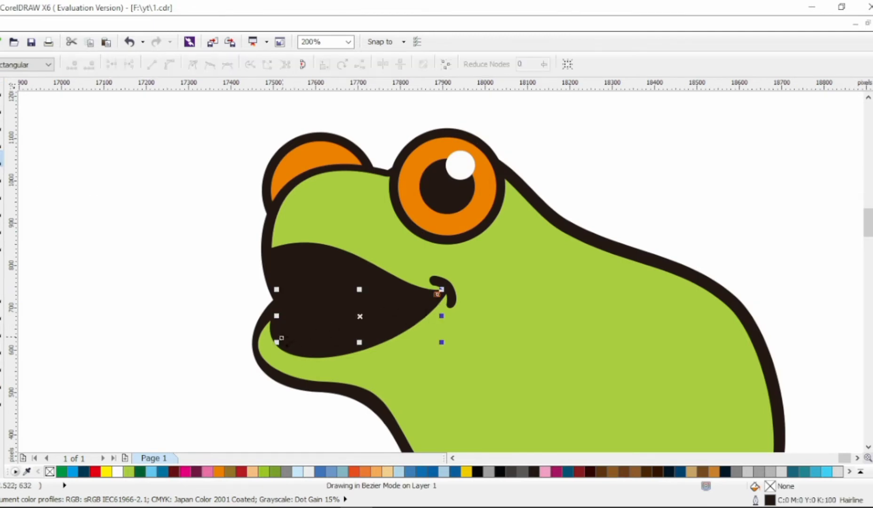
click(282, 339)
key(F10)
click(168, 64)
- Bend the tongue's upper and lower edges along the mouth and add a node on the upper edge
mouse_move(342, 322)
mouse_down()
mouse_move(343, 310)
mouse_move(314, 288)
mouse_up()
drag(399, 263, 451, 314)
drag(356, 317, 356, 339)
click(437, 295)
double_click(339, 282)
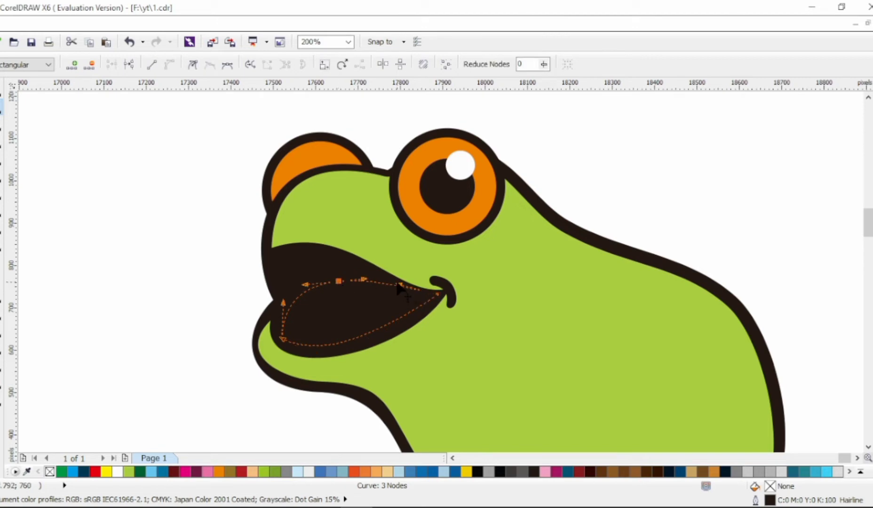
- Refine the tongue's upper and lower curves with its nodes and handles, and fill the shape pink
drag(338, 282, 360, 285)
drag(399, 287, 391, 286)
drag(401, 297, 400, 299)
drag(369, 341, 394, 347)
key(space)
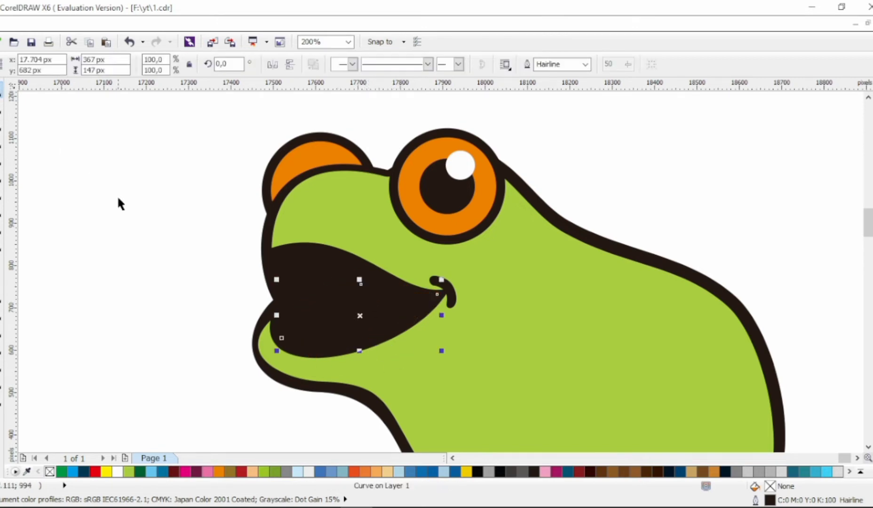
click(208, 470)
click(197, 300)
scroll(447, 296, down, 2)
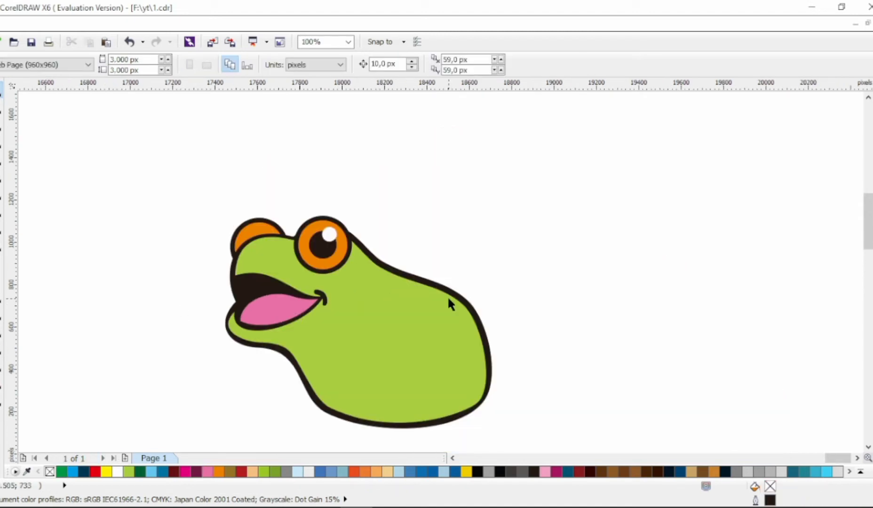
scroll(288, 240, up, 2)
key(space)
click(247, 233)
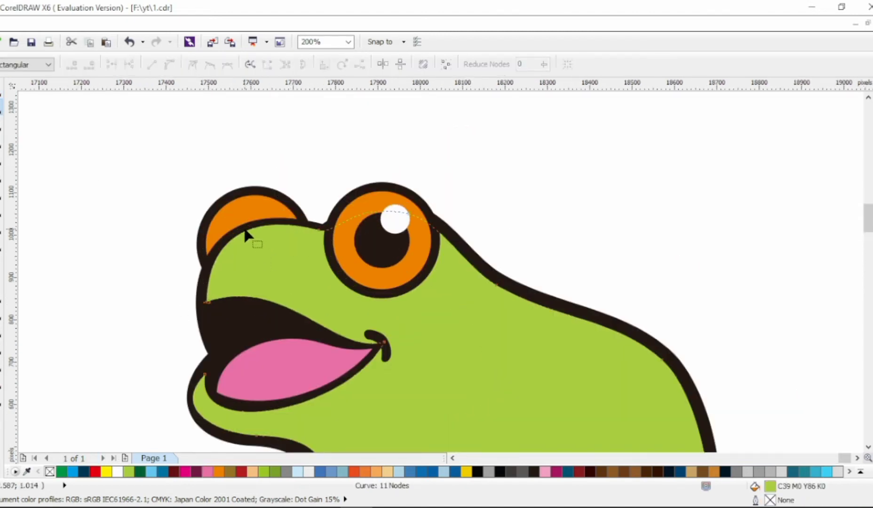
scroll(244, 233, down, 2)
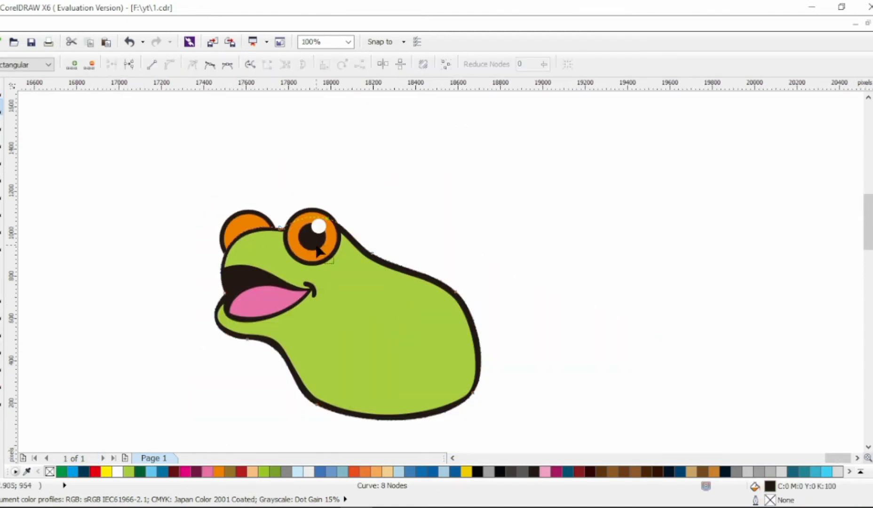
- Select all parts of both eyes and move them slightly down on the head
key(space)
drag(174, 140, 348, 283)
scroll(322, 245, up, 1)
drag(315, 210, 316, 226)
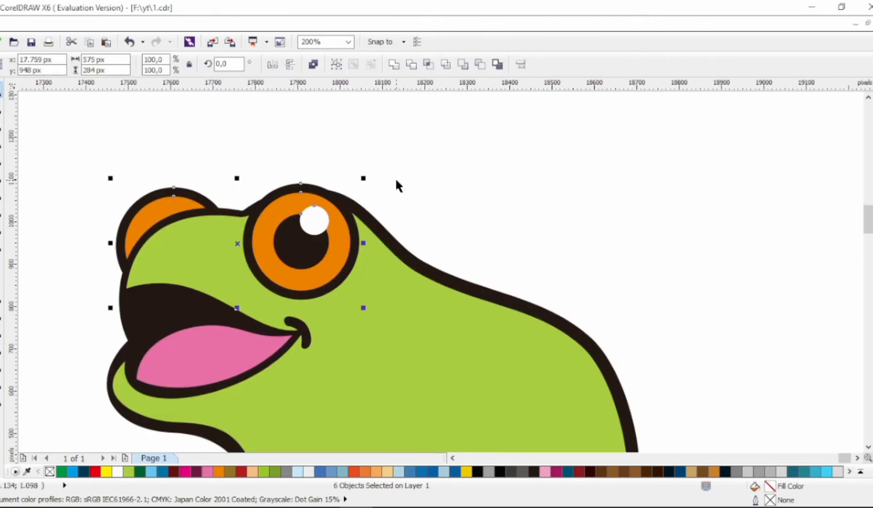
click(429, 216)
- Select the four parts of the front eye and shift them slightly toward the back of the head
scroll(428, 216, down, 1)
scroll(429, 216, right, 1)
drag(395, 148, 293, 267)
drag(336, 229, 341, 229)
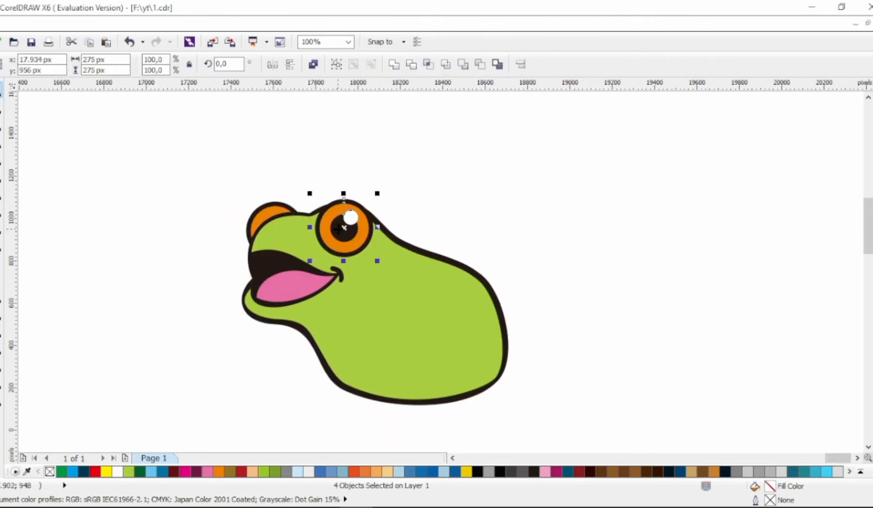
- Select the parts of the rear eye and nudge them slightly toward the front eye
click(258, 183)
drag(209, 184, 315, 267)
drag(286, 219, 288, 220)
click(295, 177)
- Draw an open nine-node zigzag outline for the hind leg and three toes over the rear of the body
scroll(294, 177, down, 1)
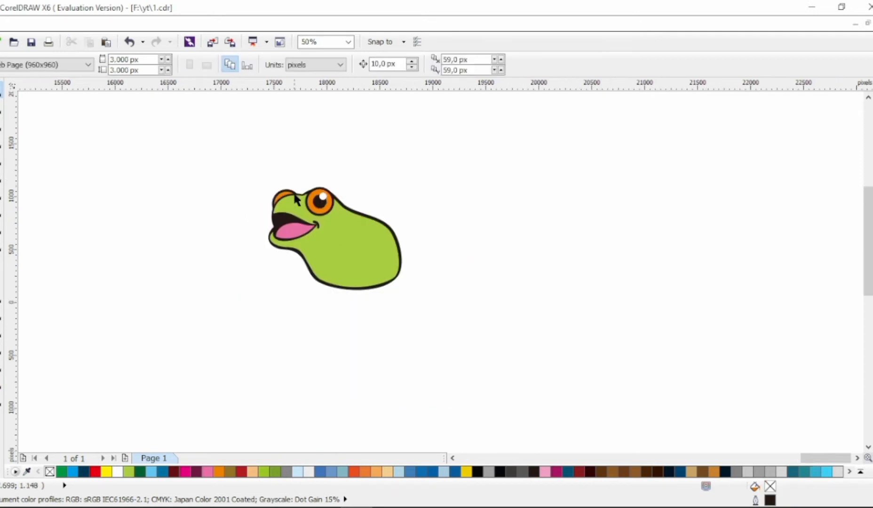
scroll(297, 197, right, 1)
scroll(355, 234, up, 1)
key(F10)
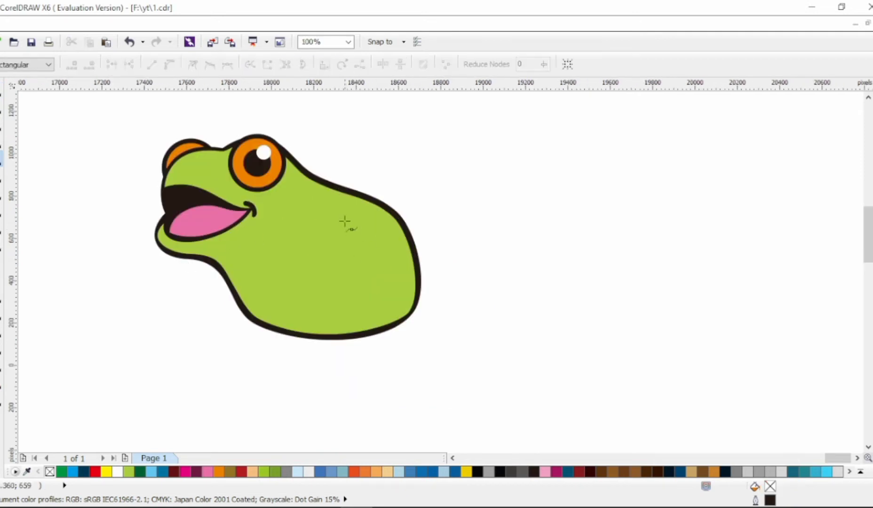
click(355, 306)
click(315, 339)
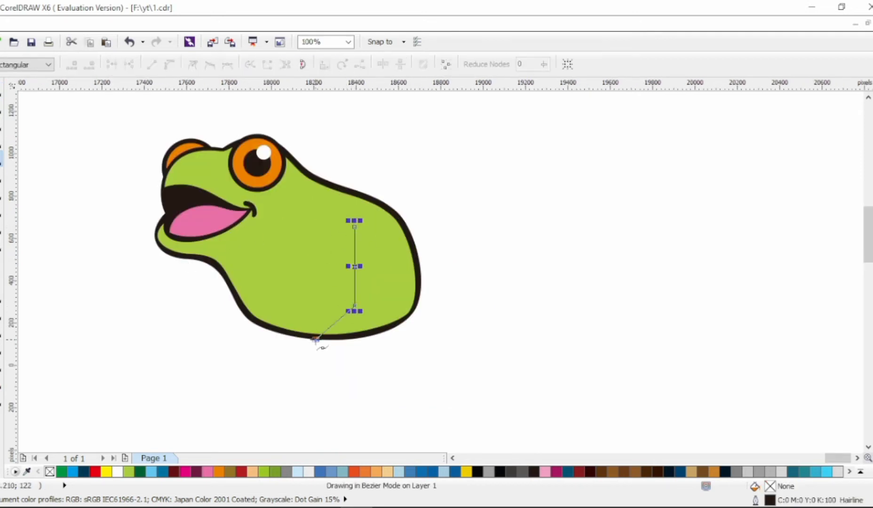
click(342, 327)
click(332, 352)
click(360, 328)
click(352, 358)
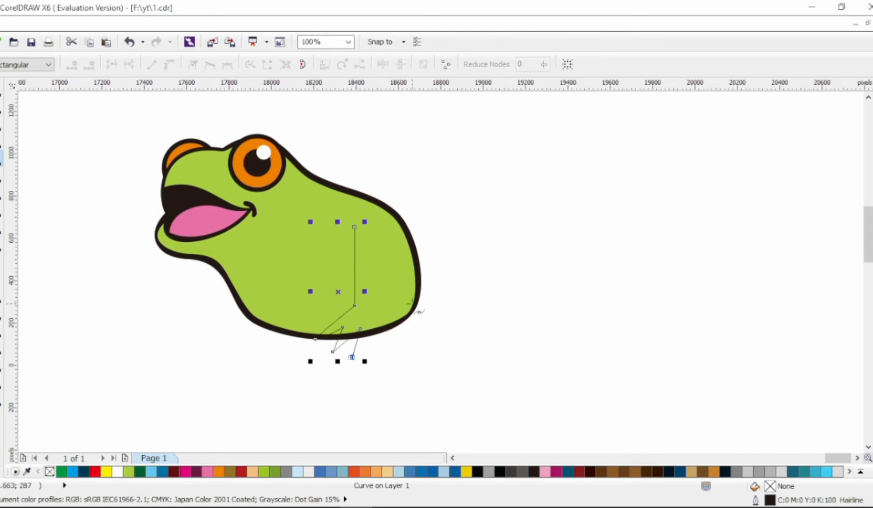
click(374, 271)
- Convert all leg segments to curves and bend the thigh into a rounded arc and the lower leg inward
key(F10)
key(ctrl+a)
click(168, 64)
drag(354, 270, 314, 257)
drag(352, 228, 322, 232)
drag(287, 254, 288, 278)
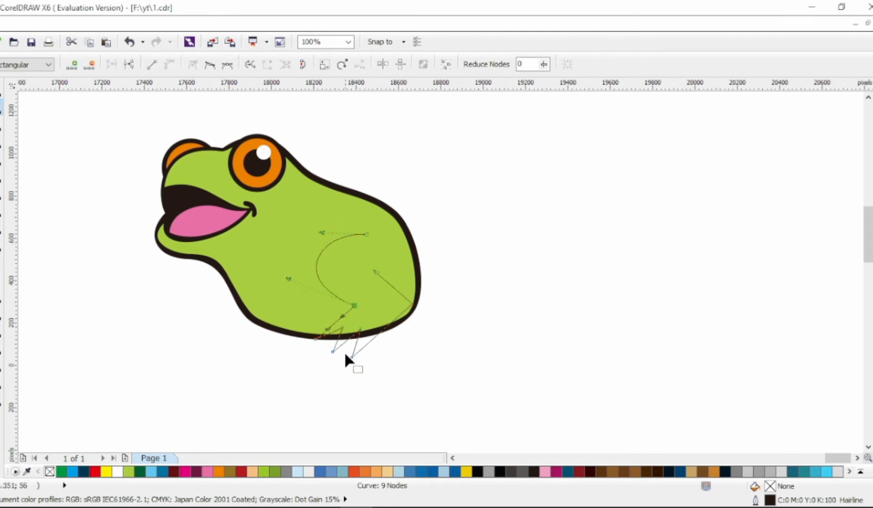
drag(338, 320, 336, 325)
- Select the toe-tip nodes and the notch nodes between the toes and change them to rounded curve nodes
scroll(354, 372, up, 1)
drag(257, 305, 355, 371)
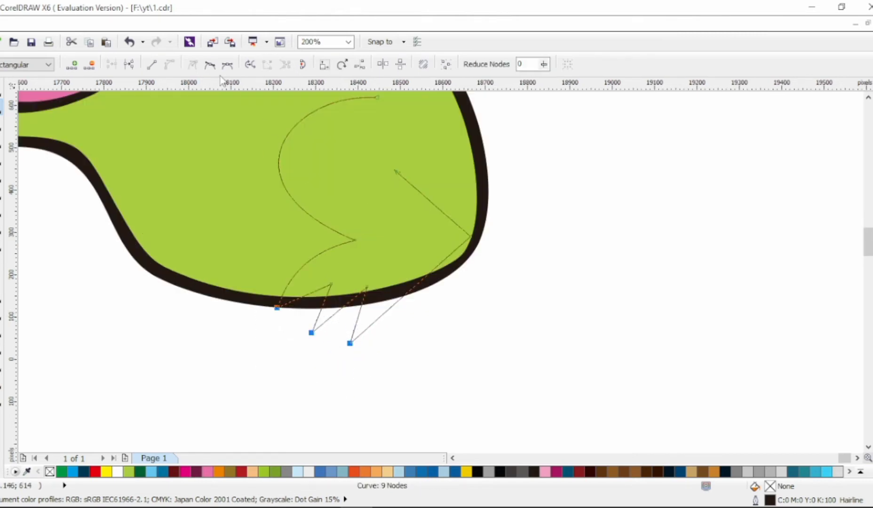
click(209, 65)
drag(316, 275, 379, 307)
click(226, 66)
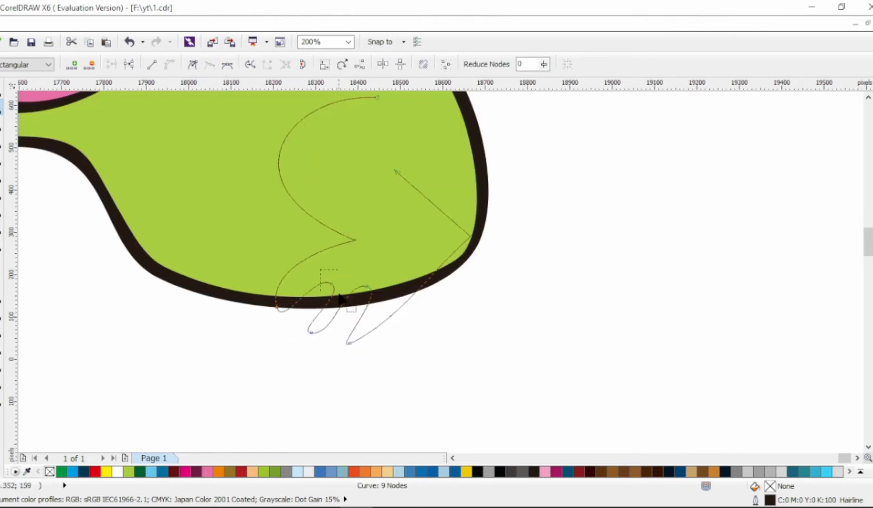
- Make the notches between the toes pointed and bulge the outer curve of the last toe
drag(316, 270, 324, 278)
drag(344, 292, 373, 292)
click(367, 287)
click(349, 343)
click(387, 326)
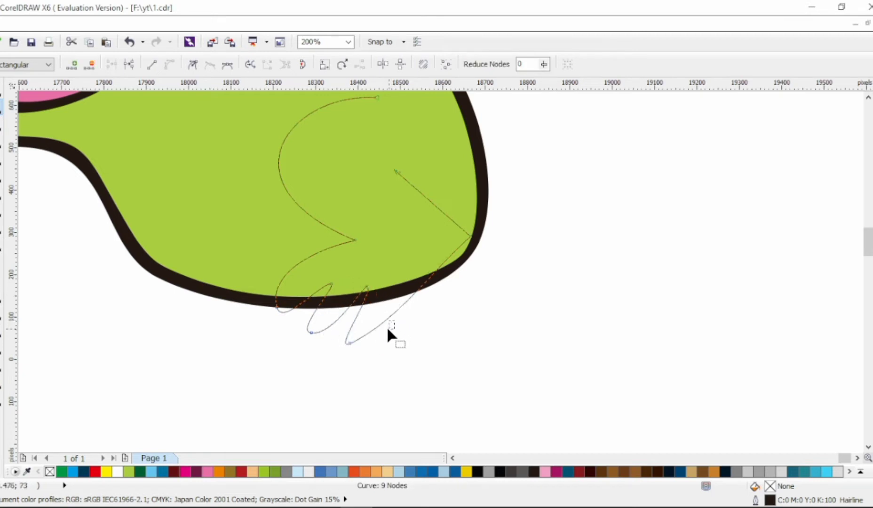
click(348, 342)
drag(396, 321, 370, 350)
- Add a node where the last toe meets the foot, round the heel and curve the back of the lower leg
double_click(416, 290)
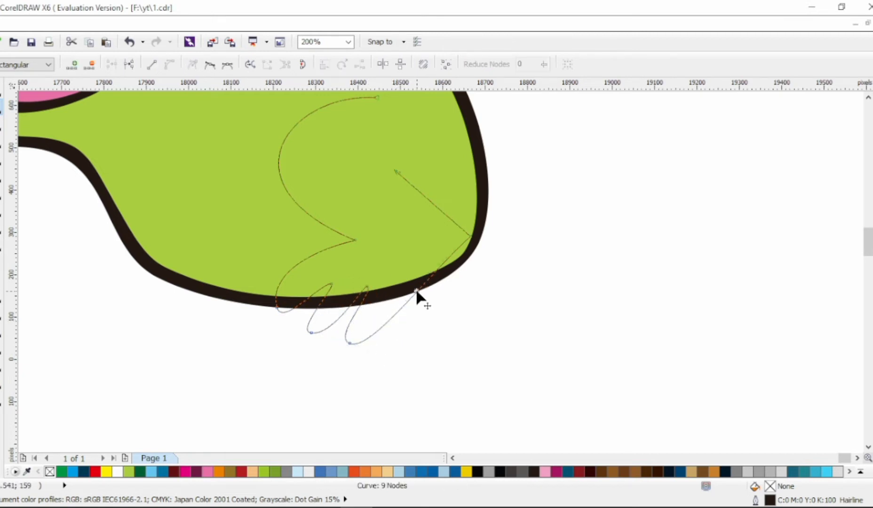
drag(416, 290, 406, 284)
click(470, 236)
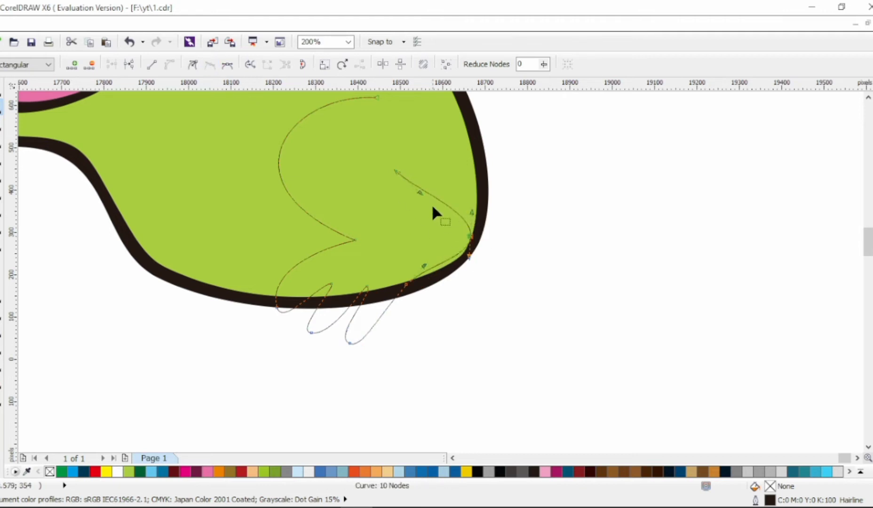
drag(420, 195, 364, 245)
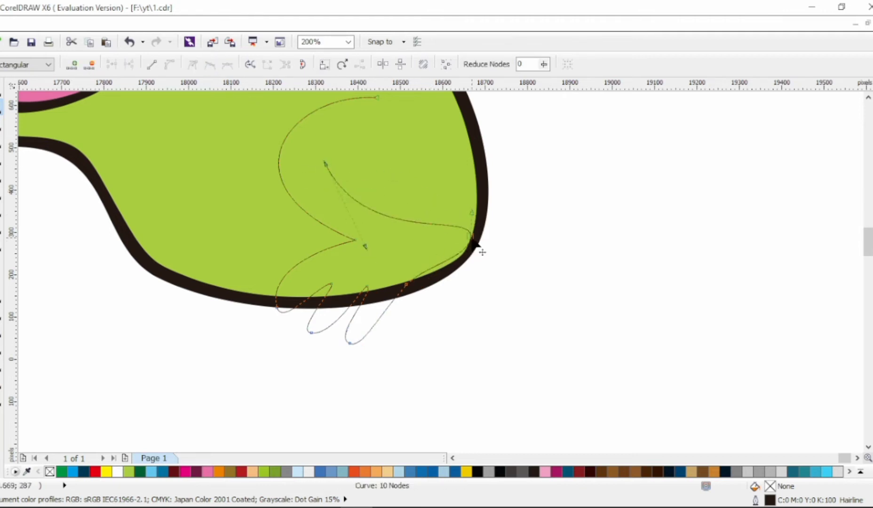
drag(471, 235, 446, 231)
- Nudge the ankle, first toe, toe notch and heel nodes to refine the proportions of the foot
drag(356, 239, 343, 235)
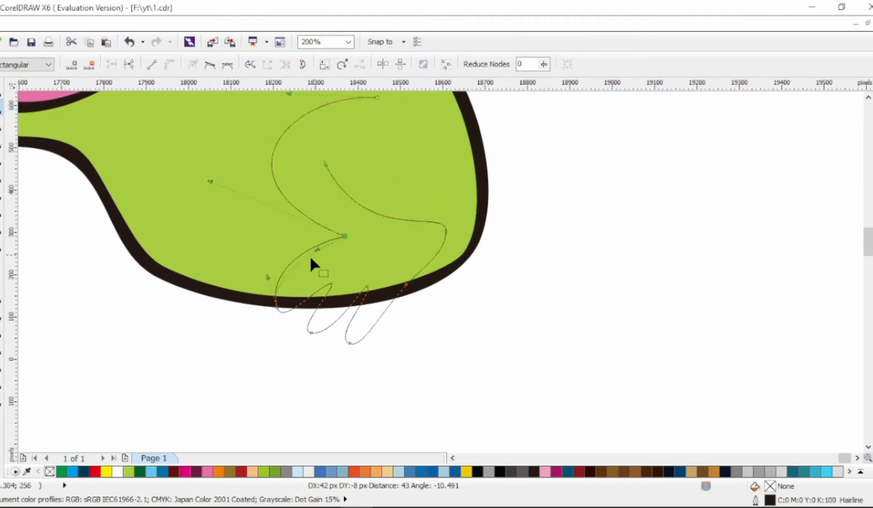
drag(277, 306, 281, 308)
drag(332, 284, 370, 291)
drag(445, 231, 429, 218)
drag(424, 266, 423, 260)
- Move the whole leg curve slightly down and toward the rear of the body
scroll(382, 282, down, 1)
click(2, 89)
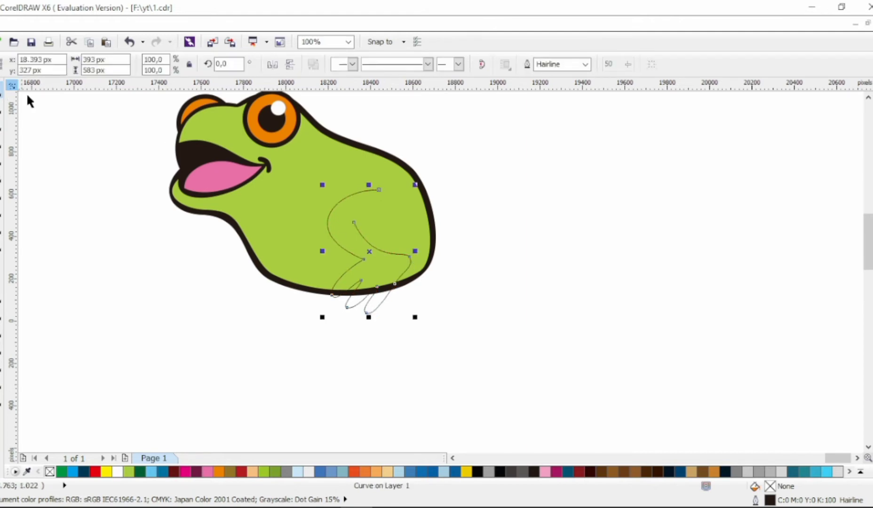
drag(342, 239, 357, 247)
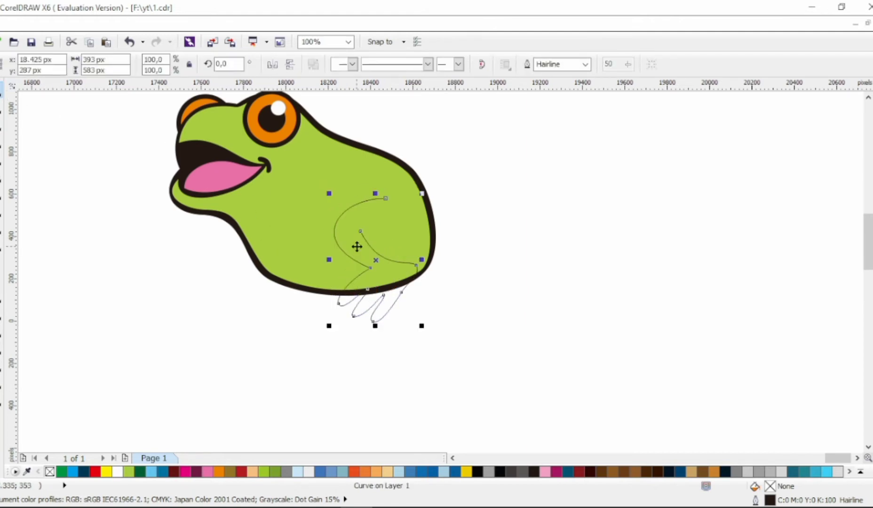
- Enlarge the leg curve to about 112 percent and curl its upper end downward to round off the thigh
click(585, 64)
click(551, 84)
mouse_move(422, 325)
mouse_down()
mouse_move(445, 354)
mouse_move(429, 341)
mouse_up()
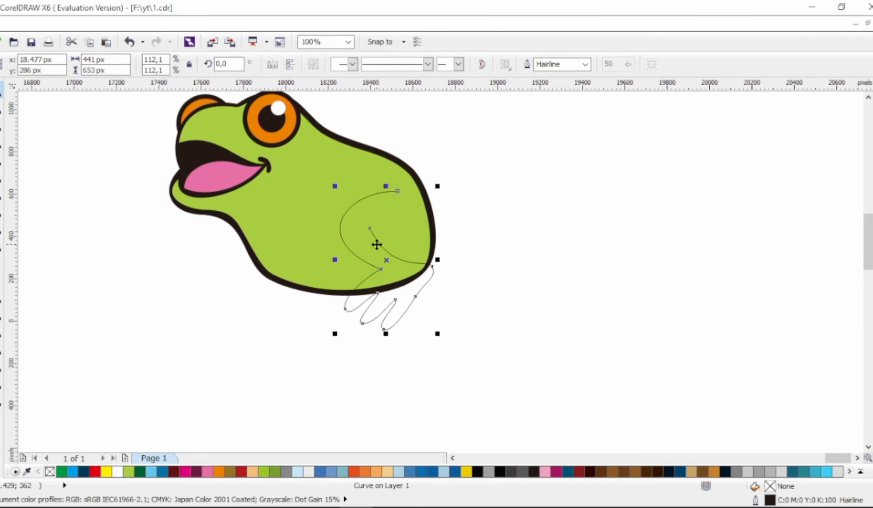
key(F10)
drag(398, 191, 399, 219)
- Set the leg curve's outline width to 2.0 mm
key(space)
click(586, 64)
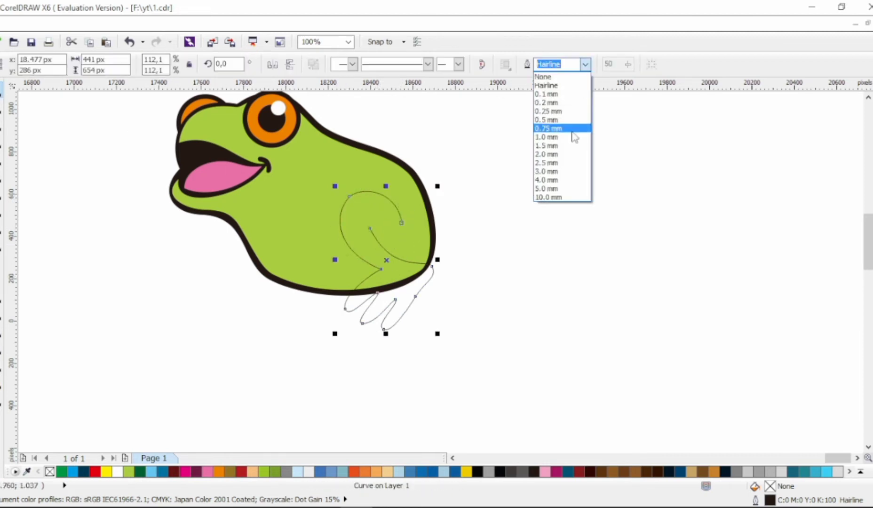
click(567, 160)
click(568, 162)
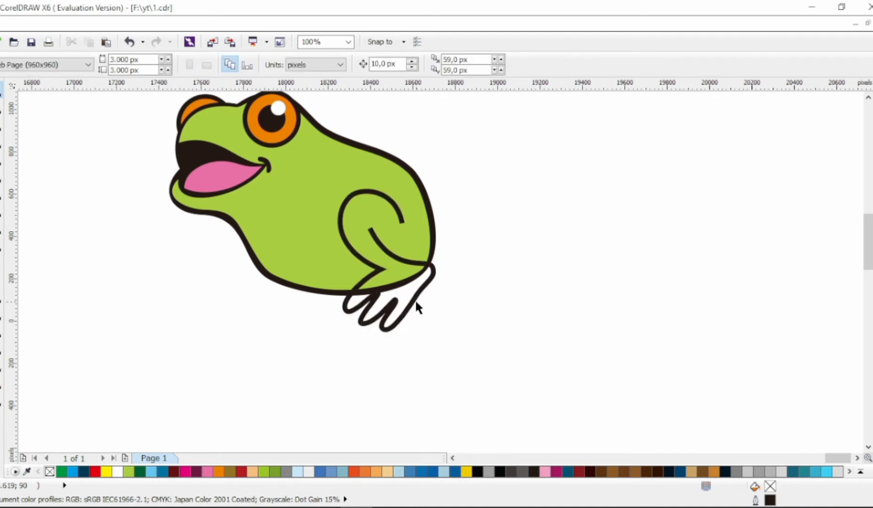
- Draw a closed straight-sided shape through the ankle, toe tips, toe notches and heel of the foot
scroll(416, 302, up, 1)
click(1, 158)
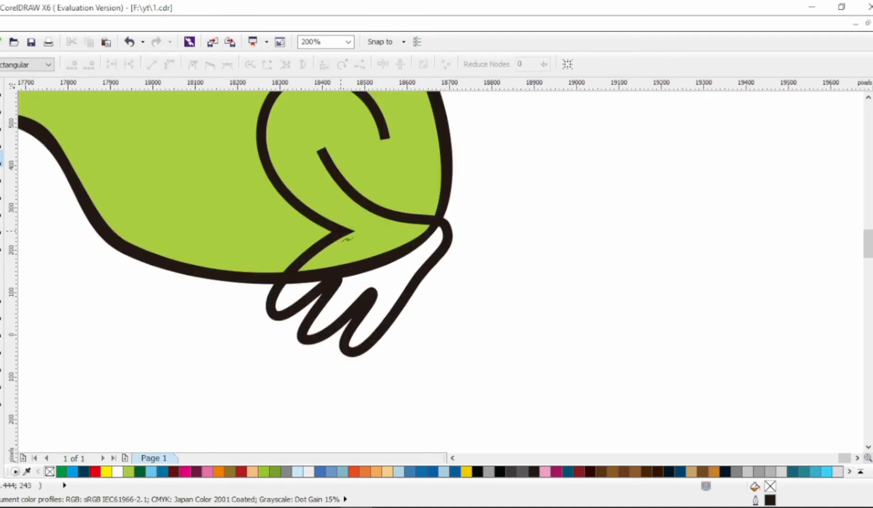
click(341, 231)
click(273, 318)
click(348, 355)
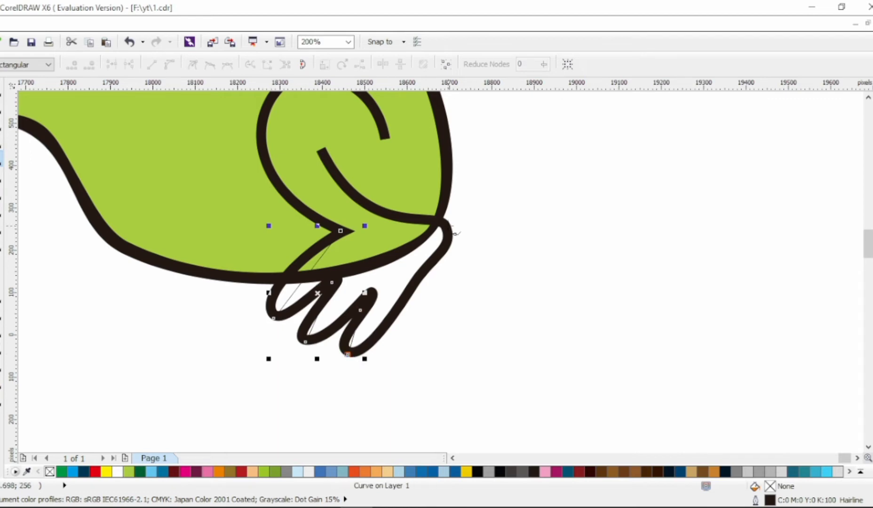
click(439, 219)
click(340, 231)
- Convert the foot shape's segments to curves and bend them to follow the toes, heel and lower leg outline
key(F10)
key(ctrl+a)
click(171, 65)
drag(295, 295, 276, 293)
drag(318, 316, 349, 333)
drag(362, 335, 372, 344)
click(439, 221)
drag(415, 269, 470, 228)
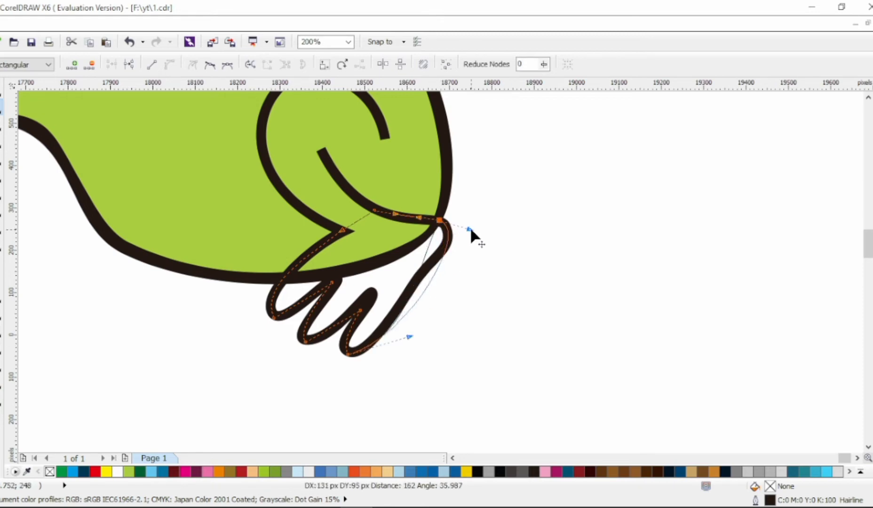
drag(419, 298, 409, 292)
- Fill the foot shape with the body's light green, without an outline, behind the black leg line
key(space)
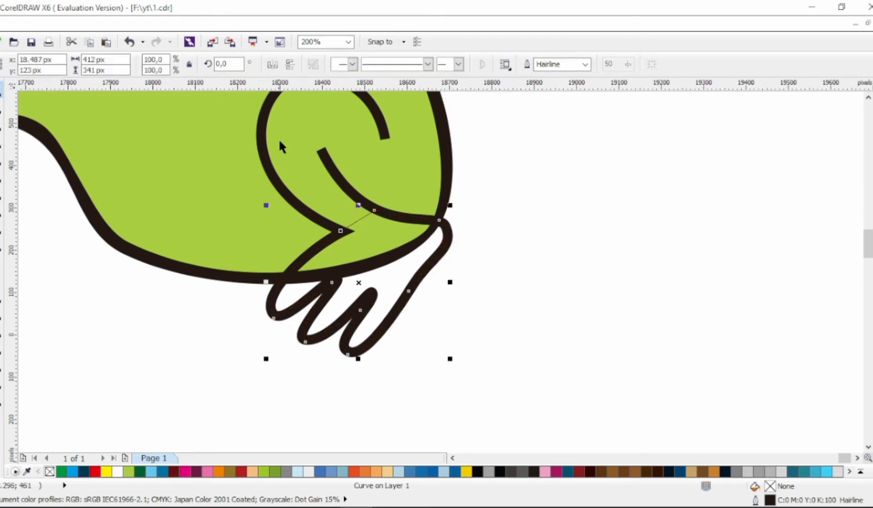
click(129, 471)
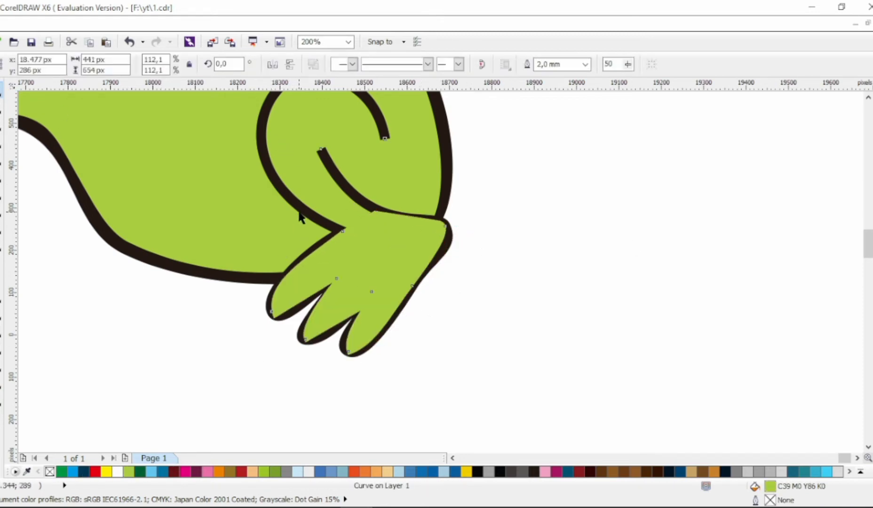
click(540, 243)
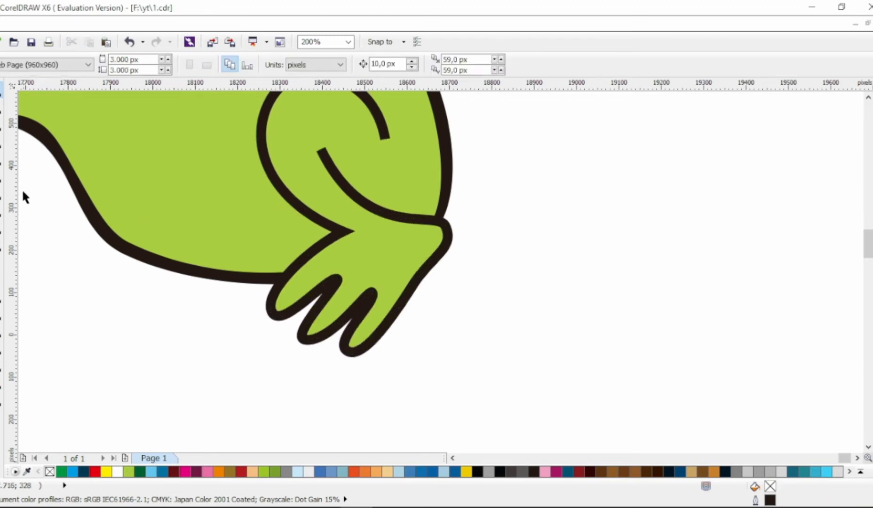
- Convert the leg outline to an object and stretch its ankle corner into a rounded spur reaching into the foot
key(F10)
click(1, 89)
click(287, 204)
key(ctrl+shift+q)
key(F10)
scroll(331, 233, up, 1)
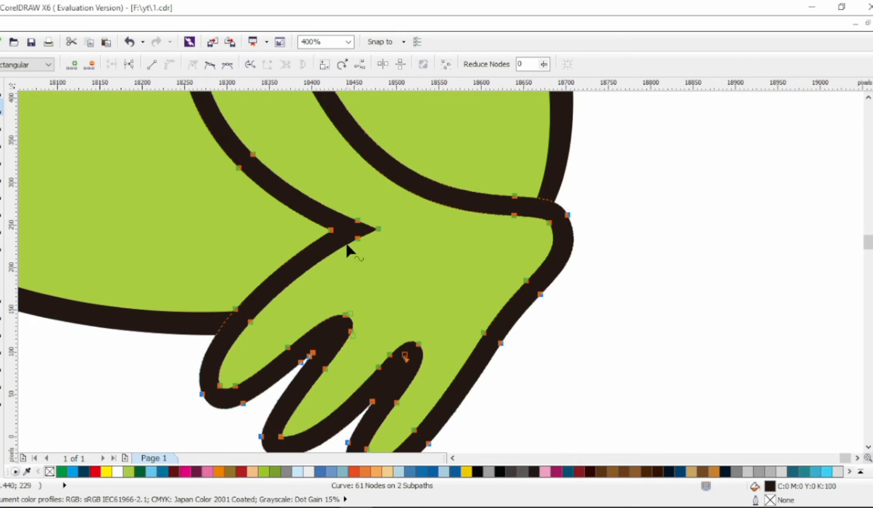
double_click(346, 244)
drag(389, 220, 352, 245)
drag(357, 238, 430, 270)
double_click(413, 255)
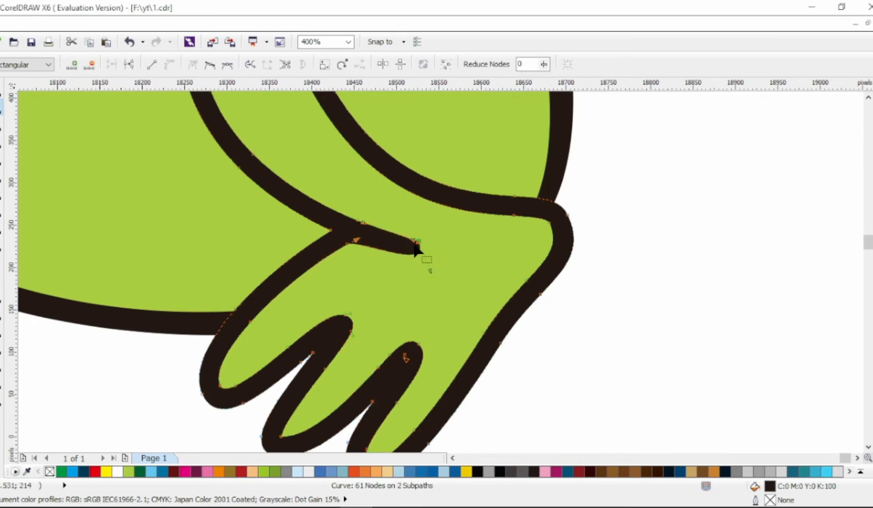
- Round and taper the blunt upper end of the lower leg line by removing and moving its end nodes
scroll(416, 249, down, 1)
scroll(362, 173, up, 1)
double_click(375, 160)
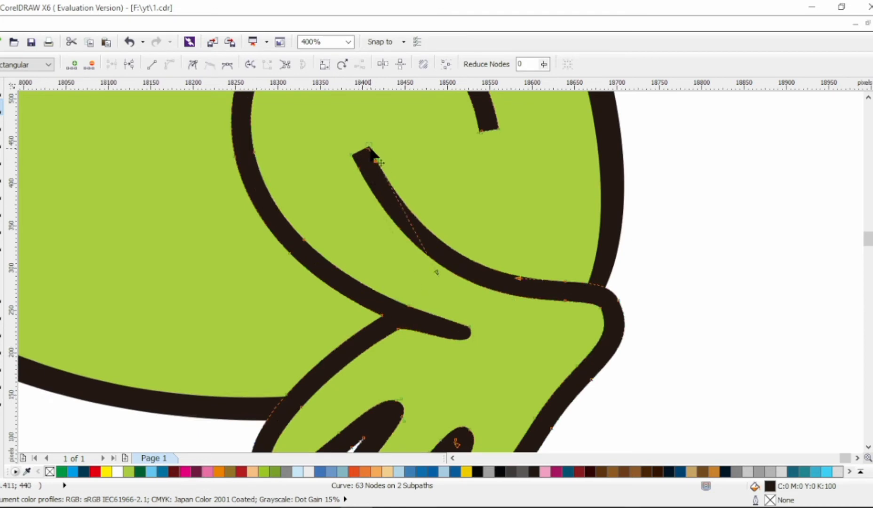
double_click(369, 146)
double_click(353, 156)
drag(376, 160, 370, 144)
scroll(383, 156, down, 1)
scroll(421, 121, up, 1)
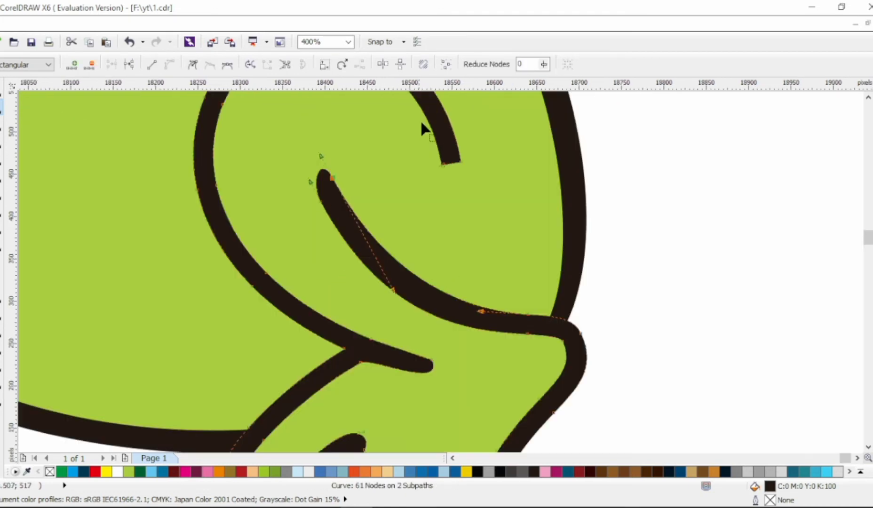
- Round and taper the free end of the thigh line
click(456, 145)
double_click(441, 164)
drag(438, 150, 442, 174)
scroll(476, 173, down, 2)
scroll(476, 174, up, 1)
- Draw a closed five-sided shape around the hind foot with its upper edge crossing the ankle
click(448, 292)
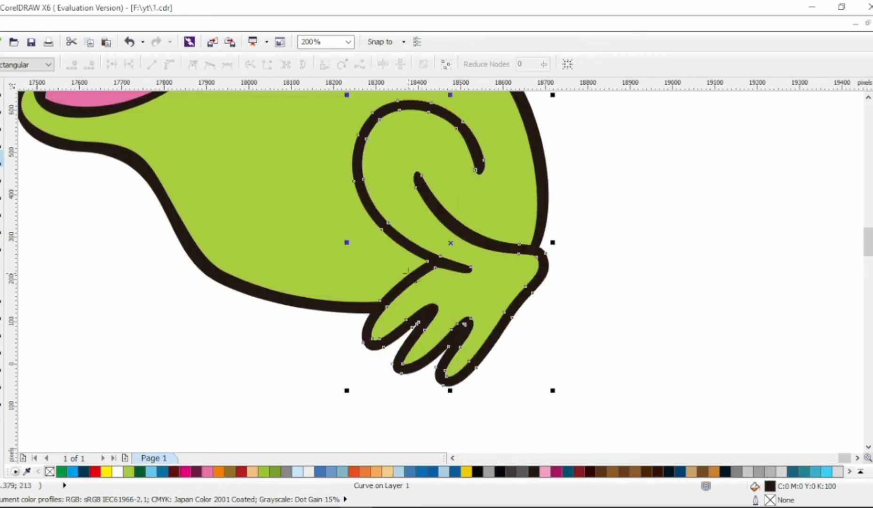
click(400, 257)
click(563, 272)
click(573, 381)
click(343, 413)
click(340, 287)
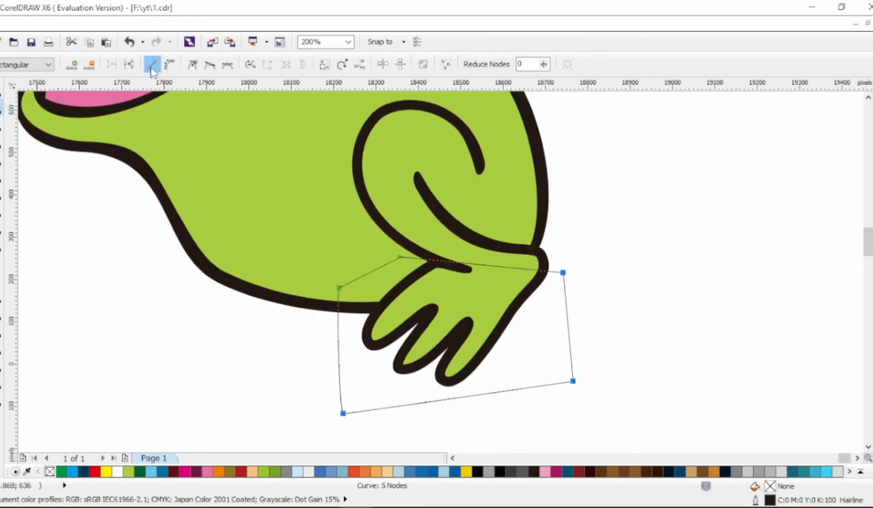
- Convert the five-sided shape's edges to curves and bow its upper edge slightly downward across the ankle
click(152, 69)
click(169, 65)
drag(492, 265, 492, 274)
drag(563, 272, 562, 270)
click(2, 88)
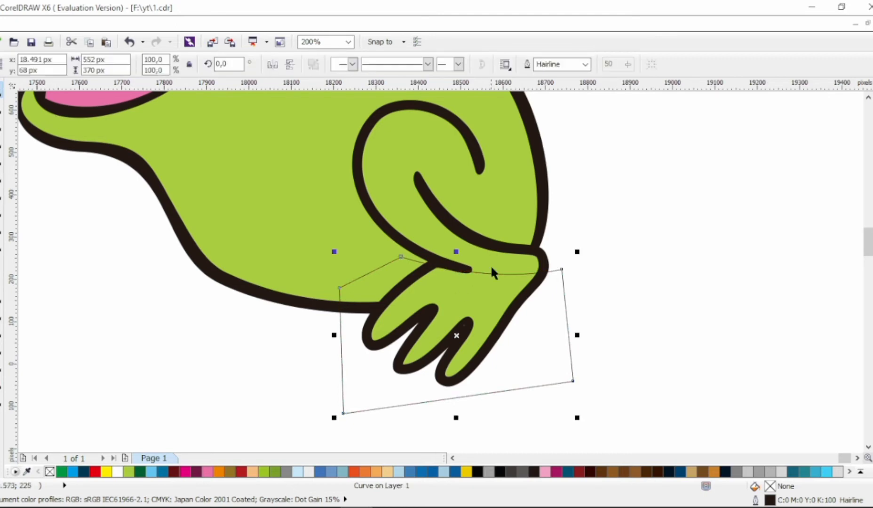
- Intersect the five-sided shape with the green foot to colour the foot orange below the ankle, and delete the five-sided shape
shift+click(490, 265)
click(429, 64)
click(219, 471)
click(497, 391)
key(Delete)
scroll(572, 351, down, 1)
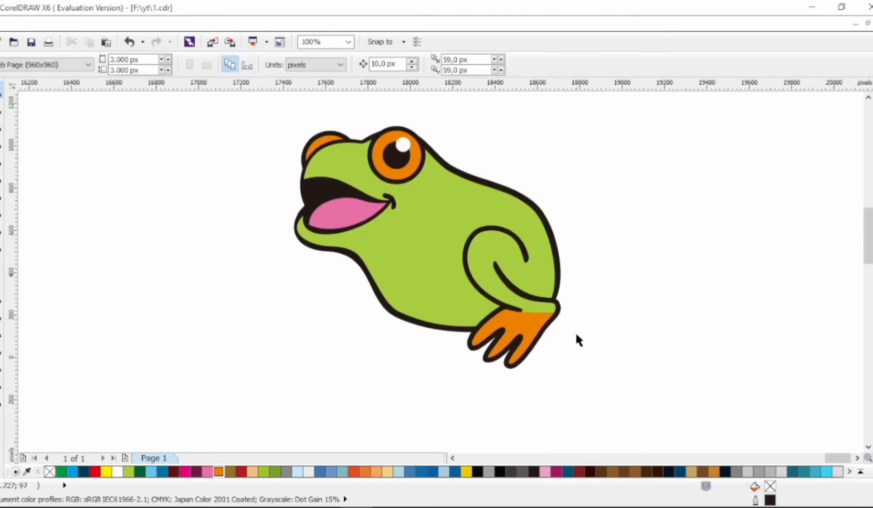
- Draw a short curved line from the lower leg line upward between the thigh and the back, bulging toward the back
scroll(493, 328, up, 1)
key(F10)
scroll(535, 306, up, 2)
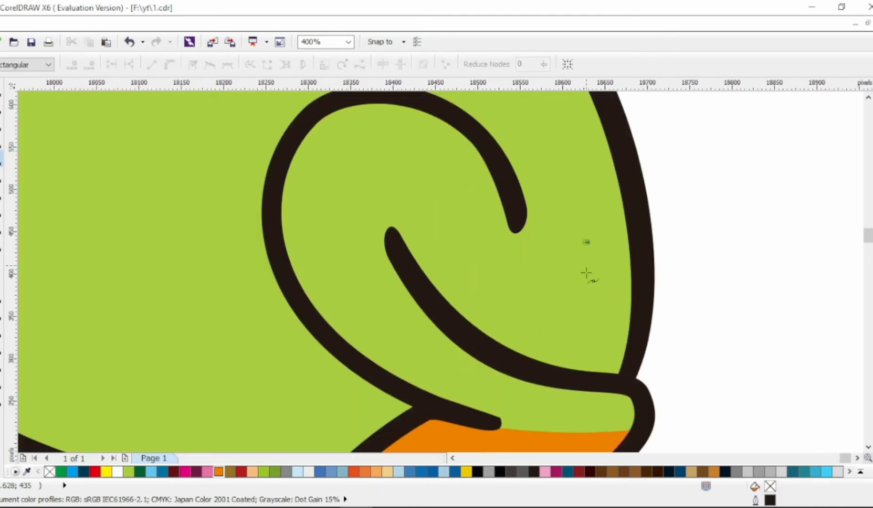
click(584, 272)
drag(572, 325, 586, 328)
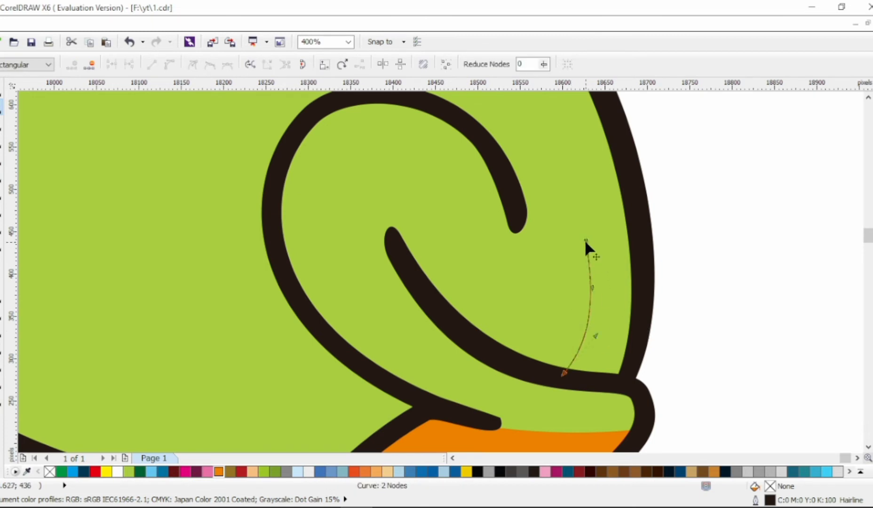
drag(586, 241, 584, 229)
drag(564, 374, 565, 377)
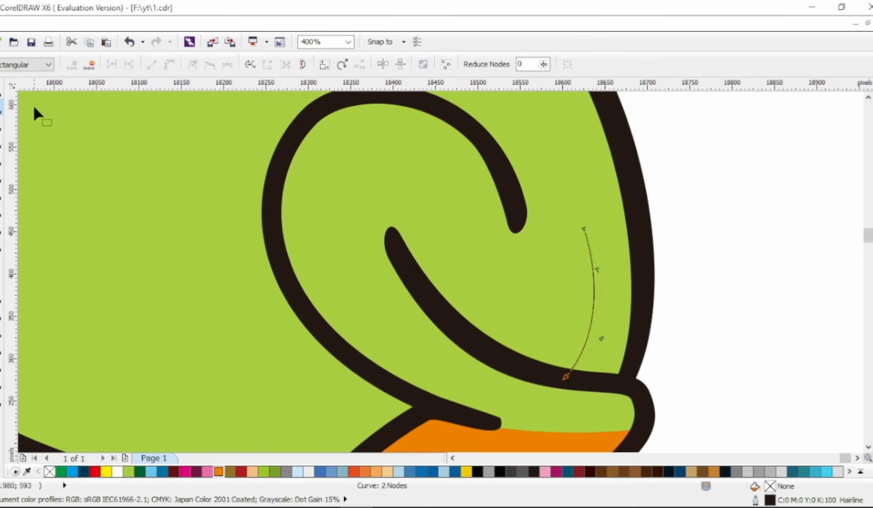
- Set the short curved line's outline width to 2.0 mm
click(3, 88)
click(560, 64)
click(555, 152)
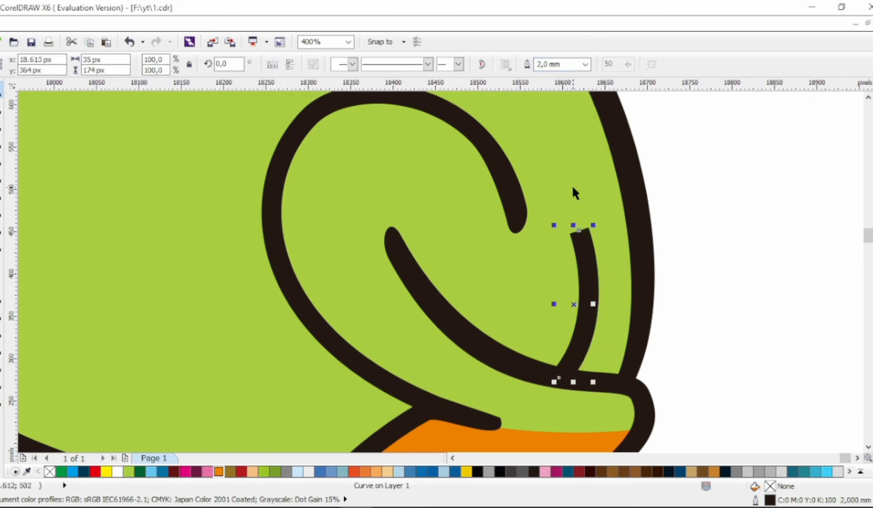
- Convert the short line's outline to an object and taper its upper end into a rounded point
key(ctrl+shift+q)
key(F10)
double_click(572, 245)
double_click(591, 242)
mouse_move(606, 212)
mouse_down()
mouse_move(568, 237)
mouse_move(594, 256)
mouse_up()
key(Delete)
scroll(612, 245, down, 1)
key(space)
key(Escape)
scroll(528, 290, down, 1)
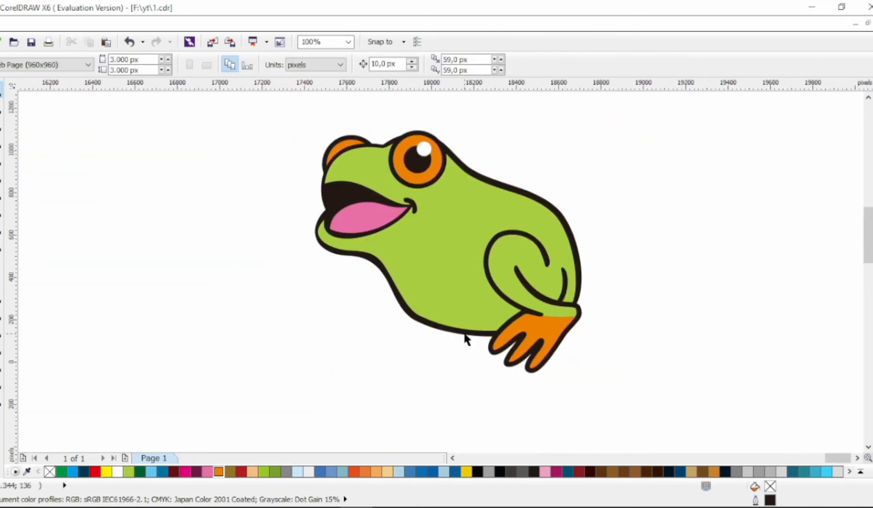
- Draw an open straight-segment path for the front leg, with three pointed toes below the belly and both ends on the chest
key(F10)
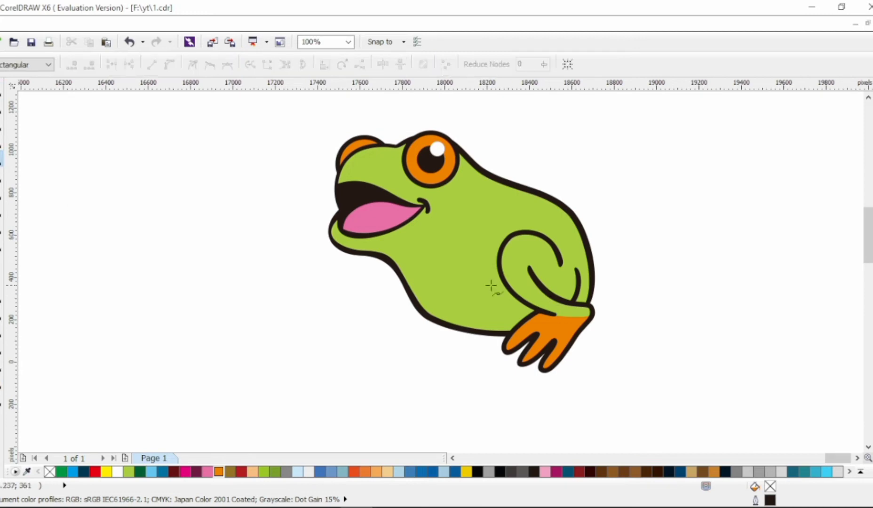
click(453, 278)
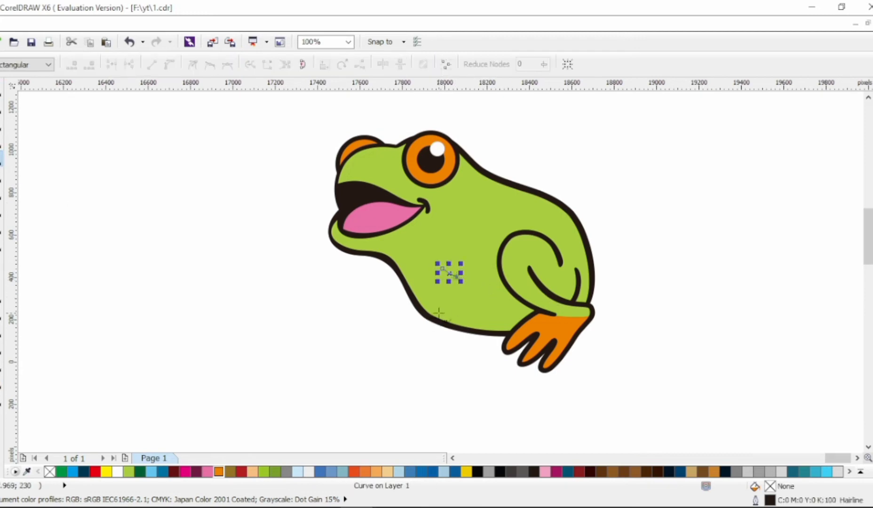
click(425, 319)
click(384, 325)
click(427, 321)
click(409, 343)
click(439, 327)
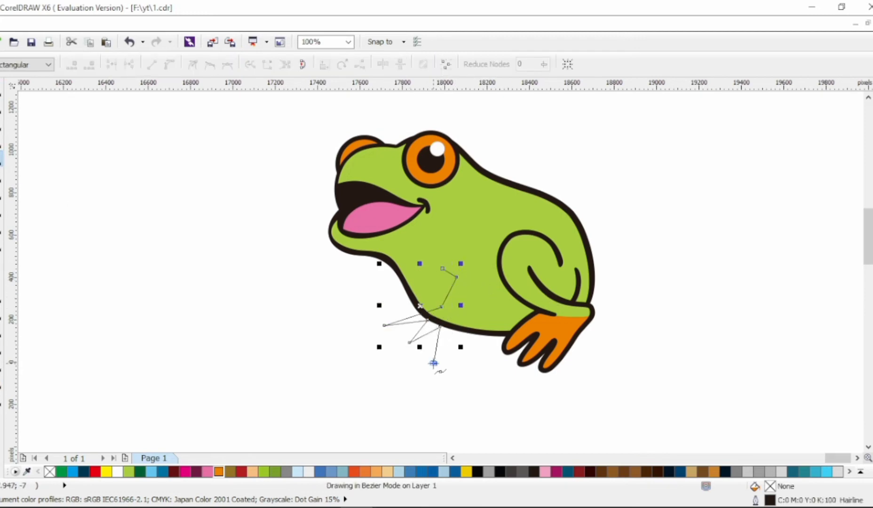
click(433, 364)
click(477, 253)
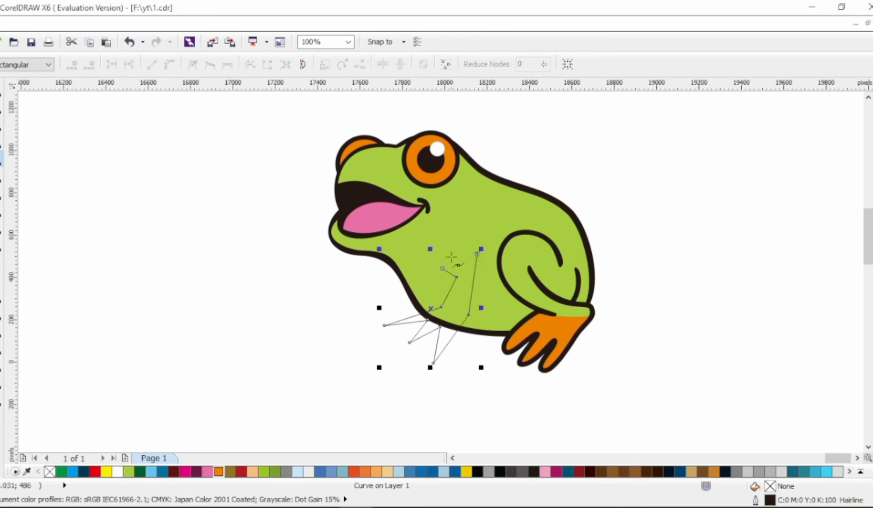
scroll(445, 258, up, 2)
click(457, 255)
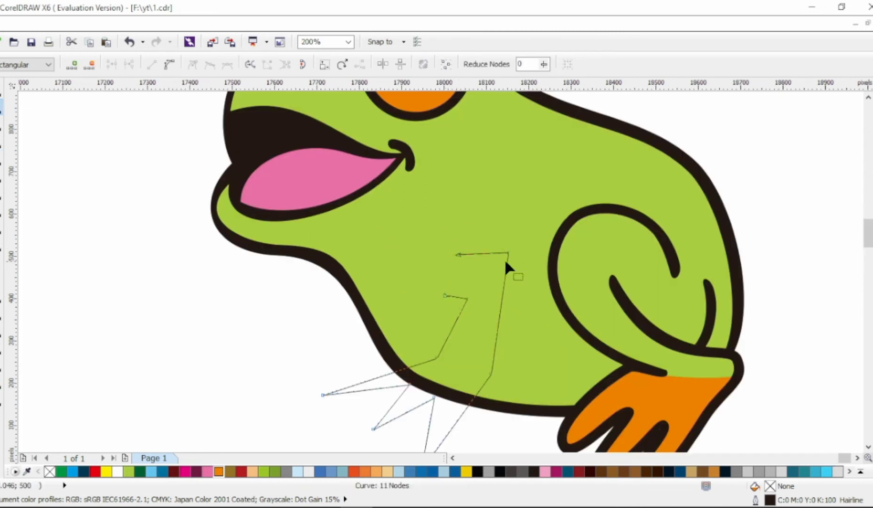
- Move the front leg's inner ankle node rearward, convert the path to curves and smooth the bends of the leg
drag(437, 357, 459, 361)
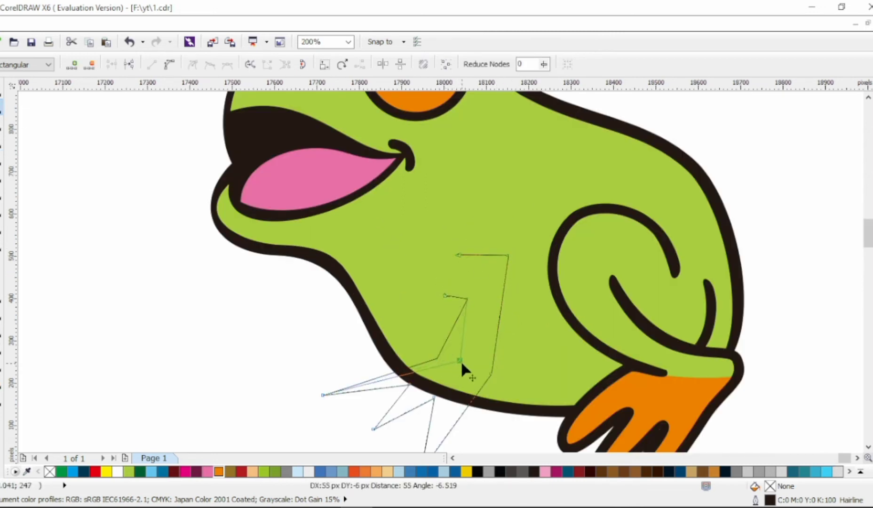
click(168, 66)
scroll(474, 251, down, 1)
drag(506, 333, 507, 335)
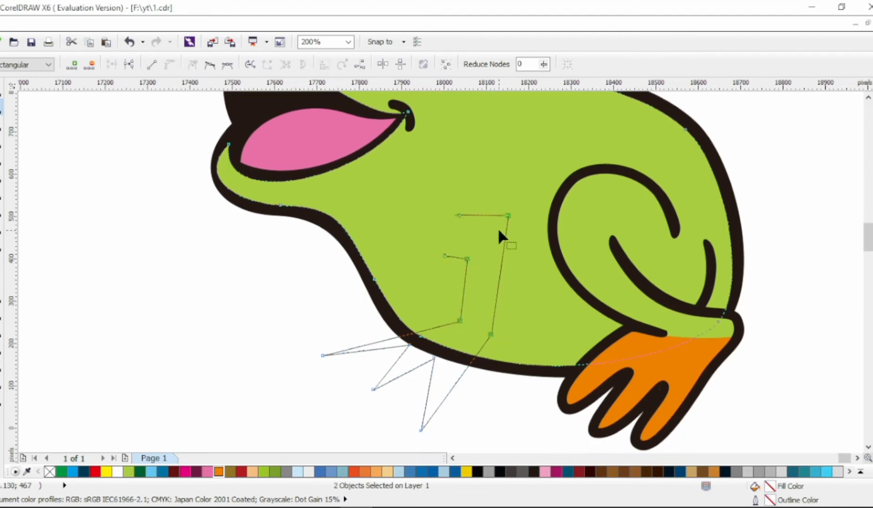
click(210, 64)
scroll(301, 245, down, 1)
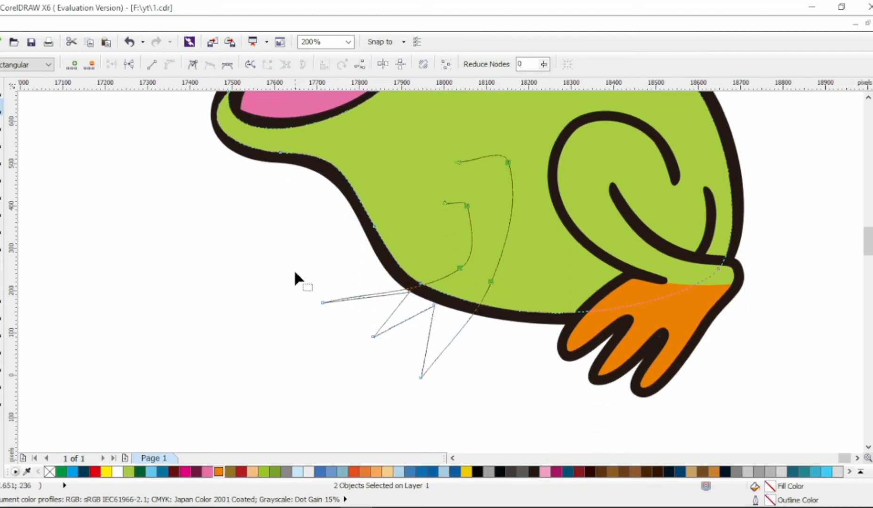
- Make the toe tips symmetrical nodes and adjust their positions and handles to round the front foot's three toes
click(227, 64)
drag(325, 299, 351, 273)
drag(335, 306, 349, 271)
drag(374, 336, 371, 342)
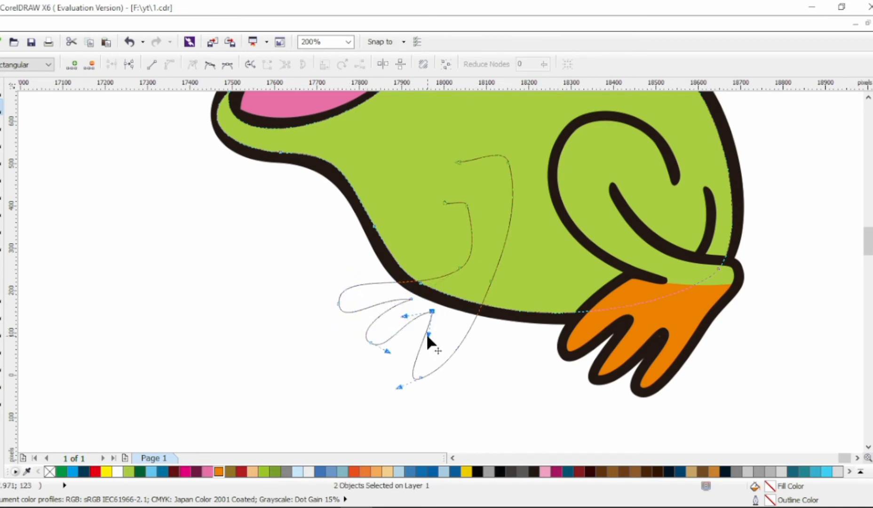
drag(427, 335, 412, 331)
drag(421, 377, 417, 371)
drag(398, 378, 402, 364)
drag(454, 380, 431, 377)
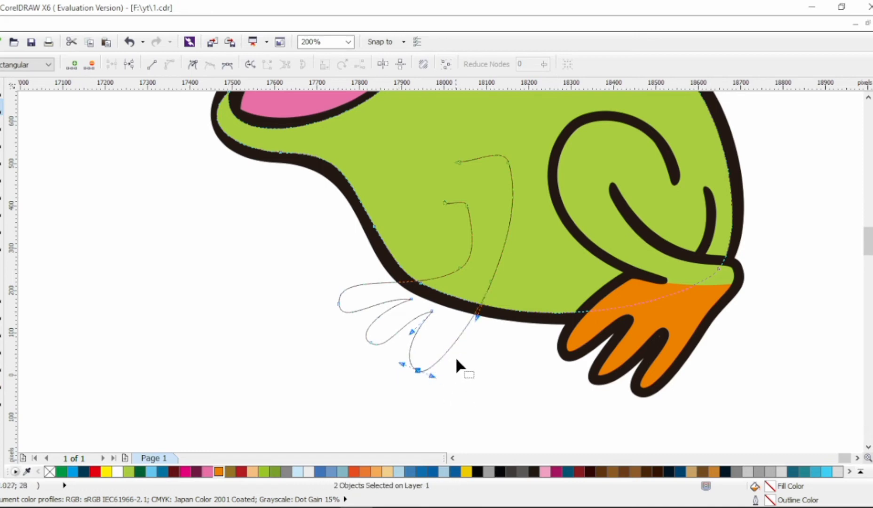
- Reshape the back of the front foot with a bend where the last toe meets the leg
drag(461, 333, 453, 321)
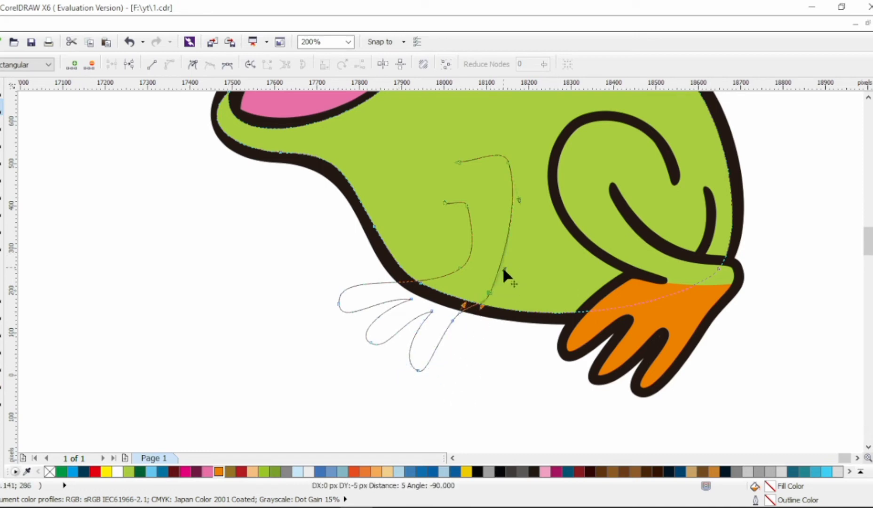
scroll(469, 209, down, 1)
scroll(476, 198, up, 1)
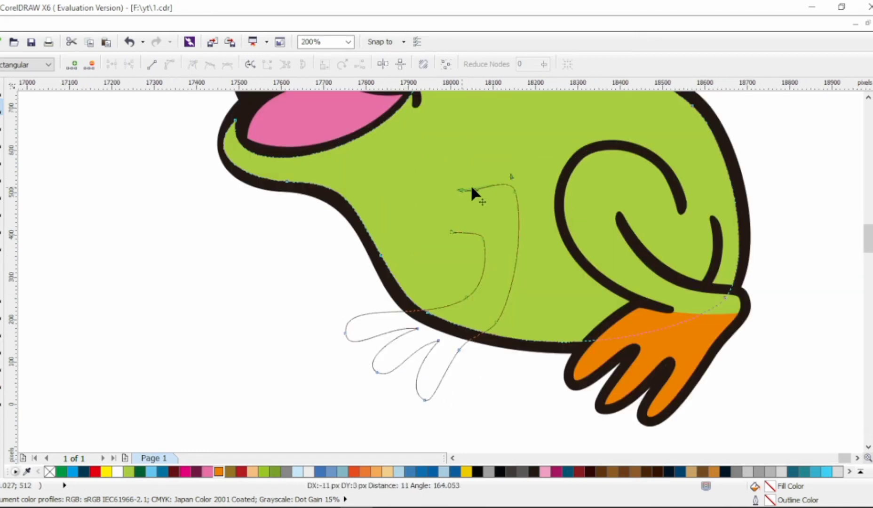
- Refine the front leg's two upper bends and end nodes into smooth, roughly parallel hooks on the chest
click(514, 191)
drag(514, 191, 515, 201)
mouse_move(483, 238)
mouse_down()
mouse_move(492, 233)
mouse_move(467, 236)
mouse_up()
click(460, 190)
key(space)
click(355, 329)
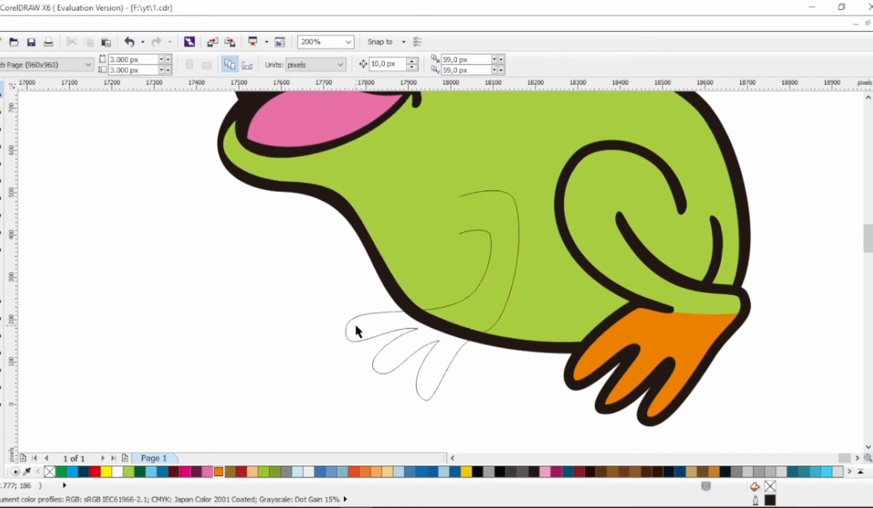
- Set the outline width of the front leg curve to 2.0 mm
click(356, 316)
click(585, 65)
click(547, 154)
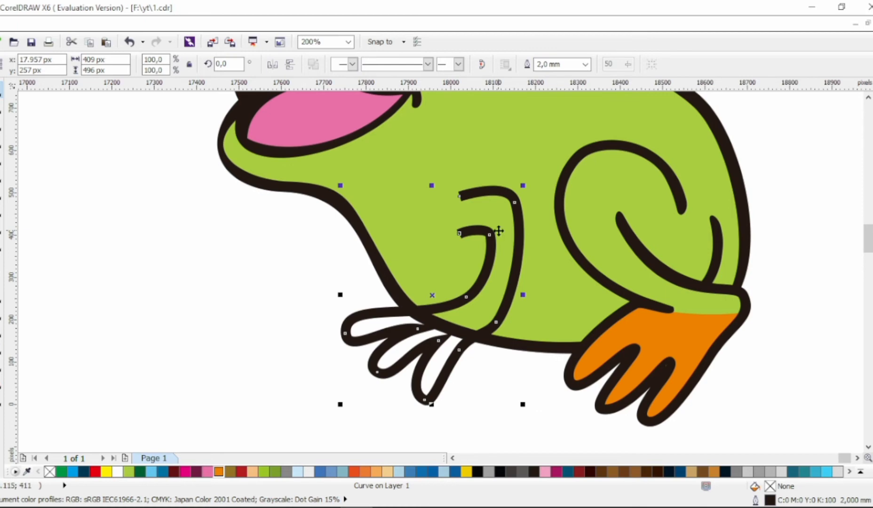
- Flatten the front leg's line from the ankle to the foremost toe and thicken that toe by adjusting the curve handles
click(1, 107)
click(466, 297)
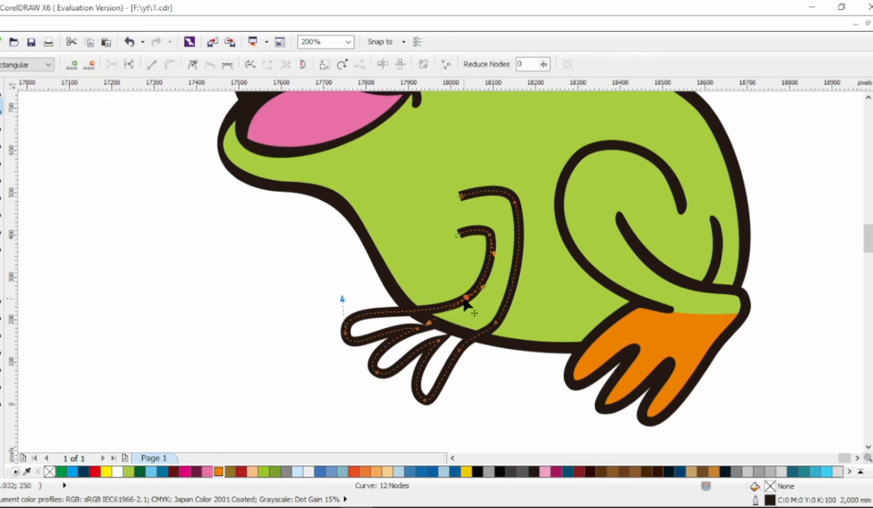
drag(438, 323, 461, 302)
drag(343, 297, 340, 286)
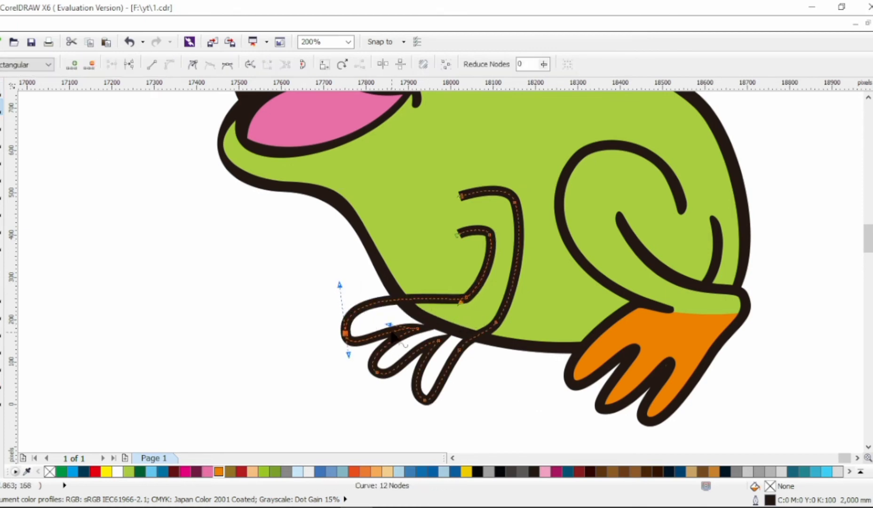
drag(389, 325, 384, 310)
- Convert the front leg's thick outline to an object with editable nodes
click(2, 94)
key(ctrl+shift+q)
key(F10)
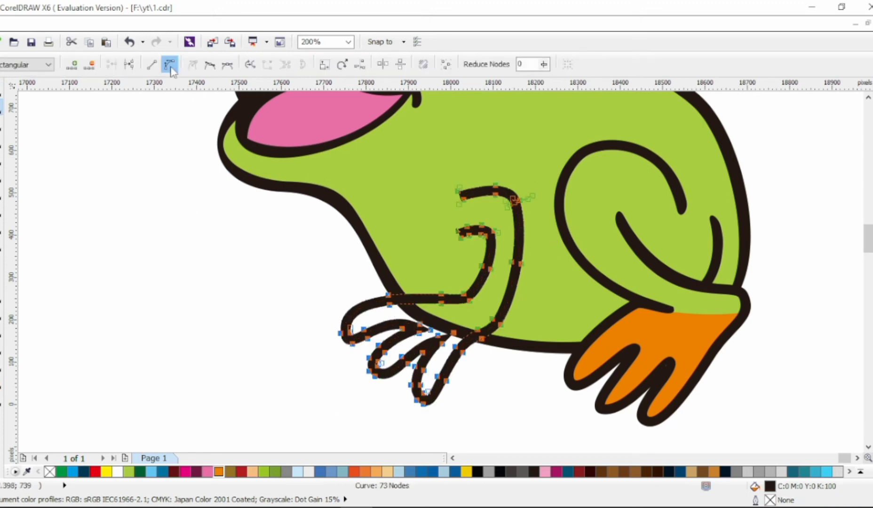
- Remove surplus nodes at the front leg's two open line ends on the chest and round the tips
scroll(470, 188, up, 2)
double_click(417, 204)
drag(445, 239, 415, 244)
double_click(417, 358)
double_click(434, 391)
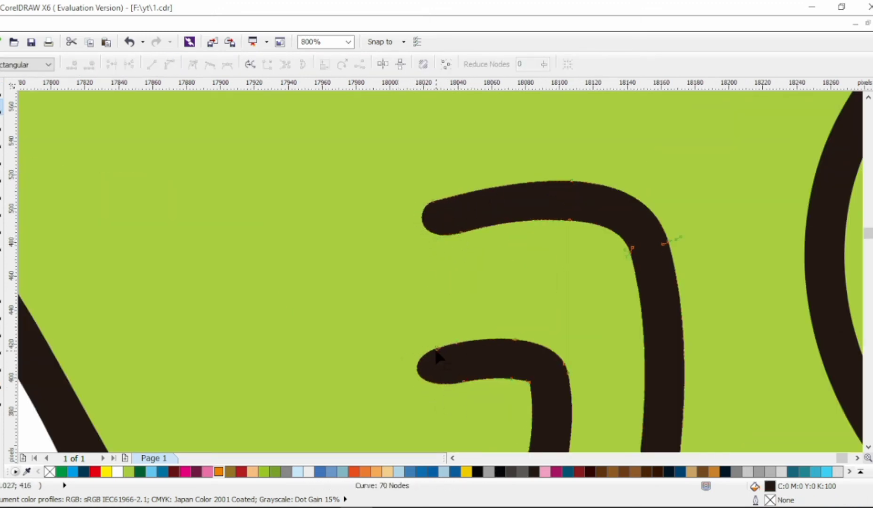
scroll(487, 316, down, 3)
scroll(490, 364, up, 2)
- Draw a closed Bezier path along the front foot's black outline from the ankle around the three toes and back
click(2, 157)
scroll(497, 276, down, 2)
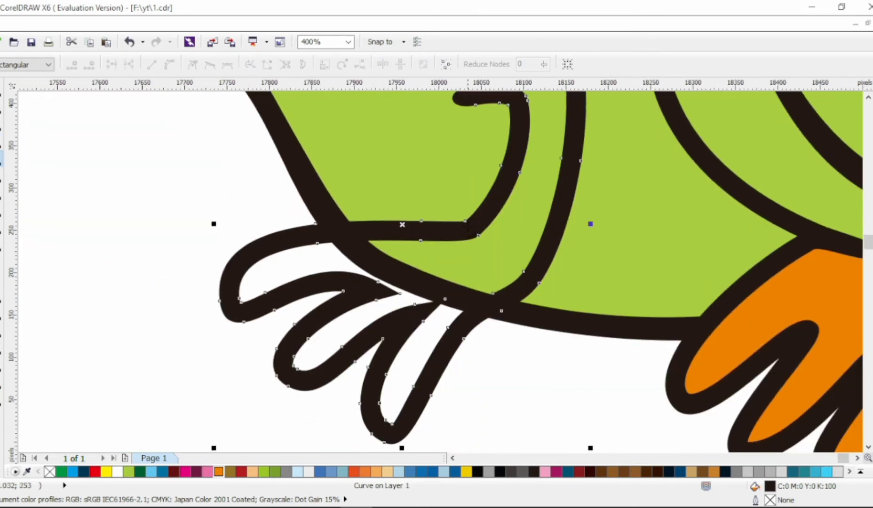
click(468, 226)
click(233, 309)
click(393, 432)
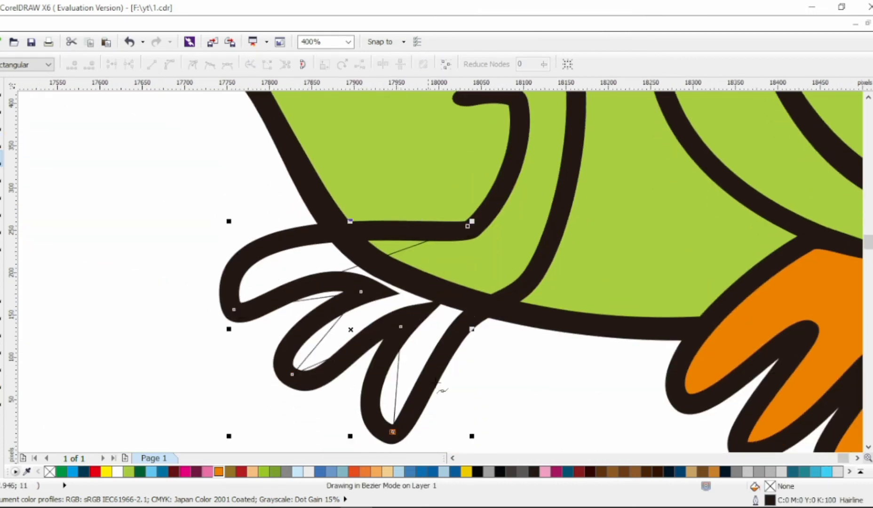
click(467, 226)
- Convert the foot path's segments to curves and bend them to follow the middle of the black toe outlines
key(F10)
key(ctrl+a)
click(170, 65)
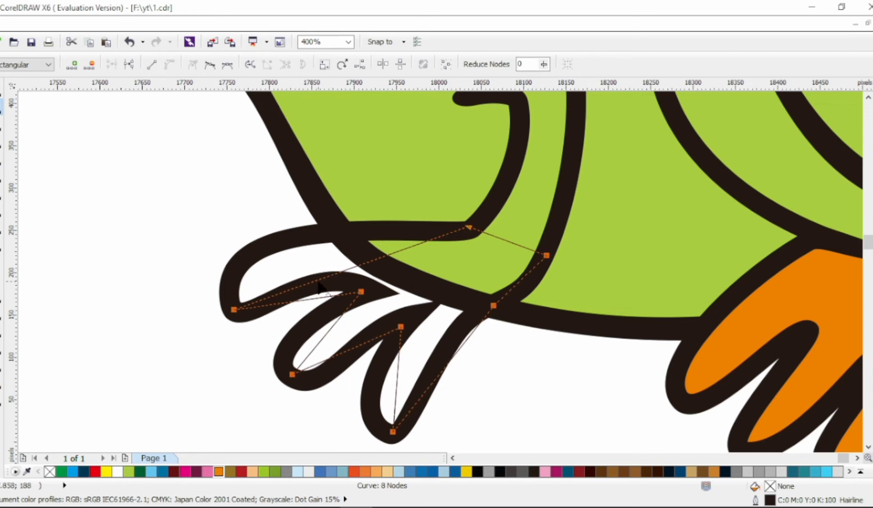
drag(316, 280, 252, 253)
drag(309, 298, 320, 285)
drag(326, 333, 295, 337)
drag(328, 360, 329, 376)
drag(371, 351, 362, 341)
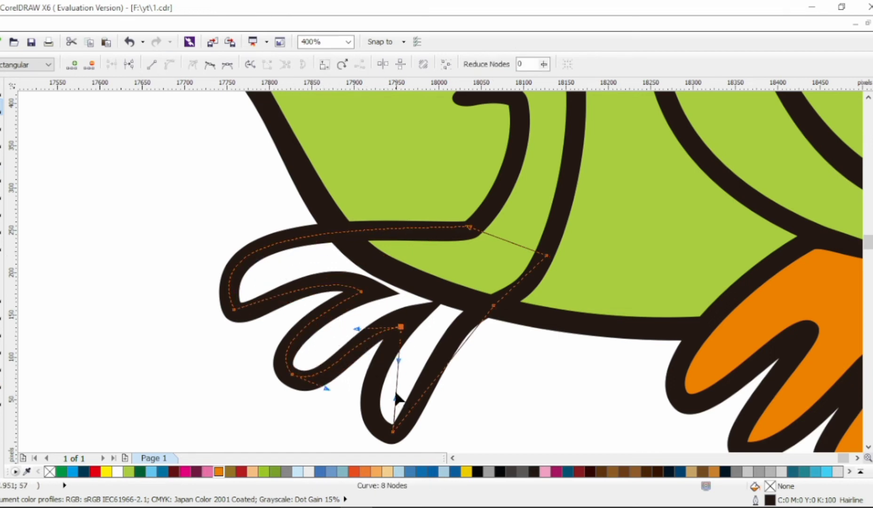
drag(396, 394, 374, 403)
drag(461, 356, 454, 362)
- Fill the foot shape with the body green, remove its outline and place it behind the black leg outline
click(1, 96)
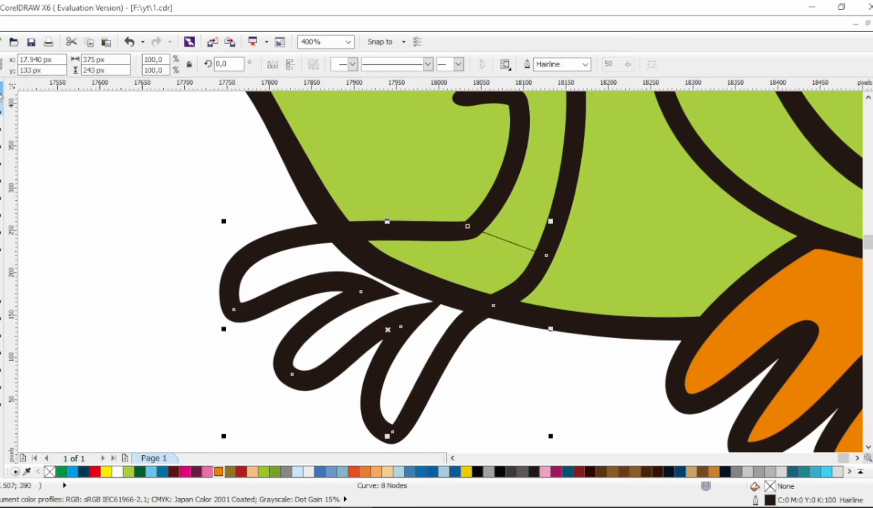
click(130, 472)
right_click(50, 472)
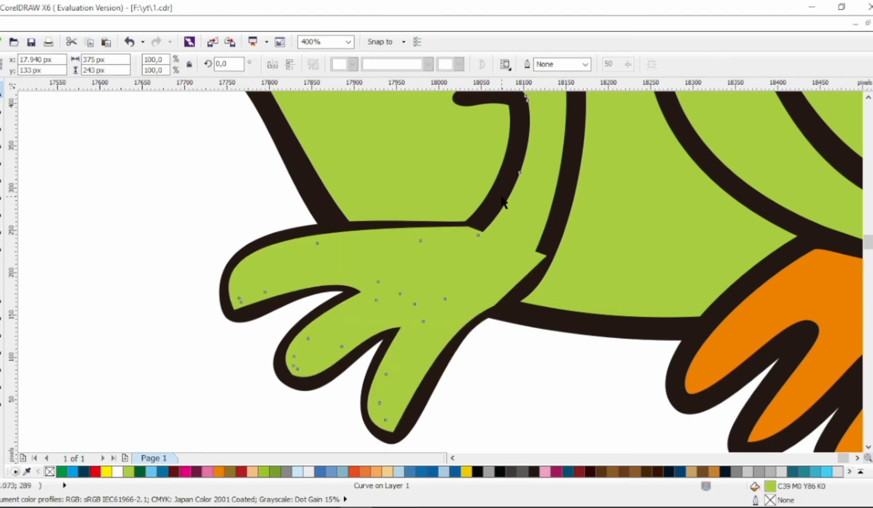
click(237, 209)
- Delete the extra node in the notch between the first and second front toes and pull the notch into a rounded end
click(2, 108)
click(389, 304)
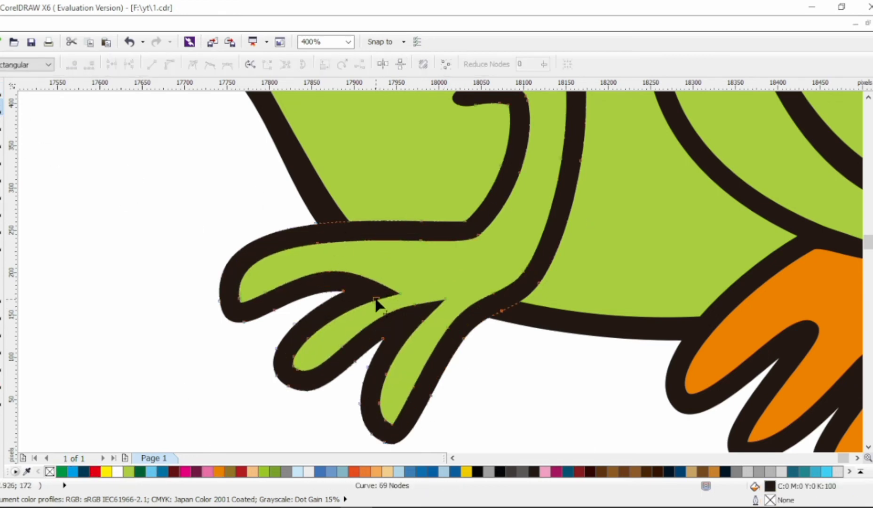
double_click(376, 300)
drag(399, 294, 370, 293)
drag(315, 269, 368, 286)
- Remove two nodes from the notch between the second and third front toes and shorten it into a rounded end
click(424, 321)
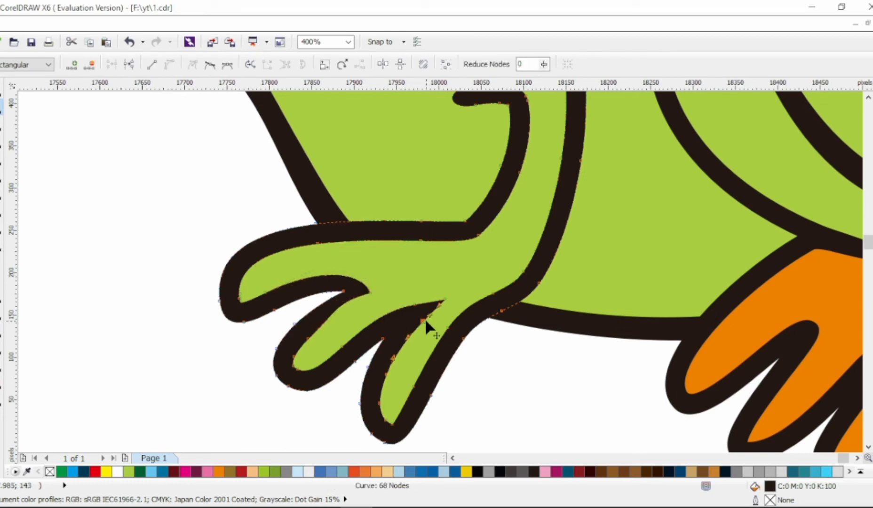
double_click(423, 322)
double_click(414, 305)
drag(444, 299, 418, 318)
drag(399, 314, 408, 311)
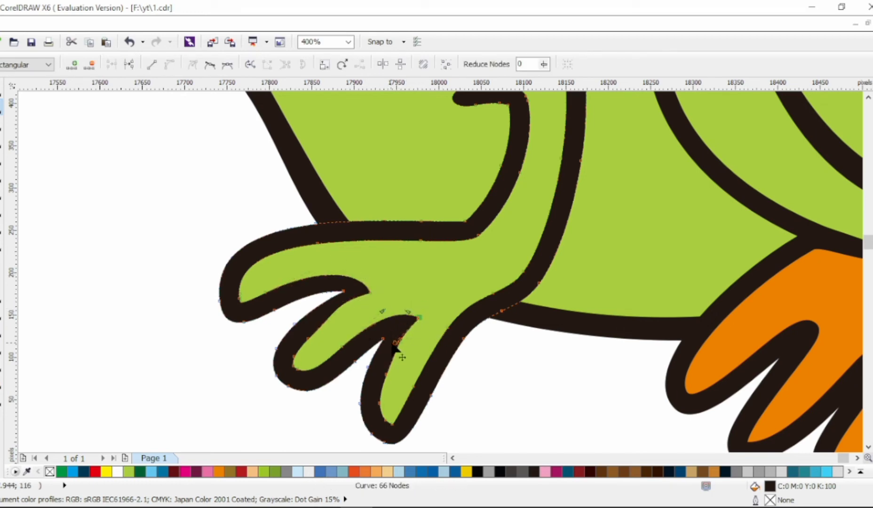
scroll(394, 346, down, 1)
scroll(409, 331, down, 1)
key(Escape)
scroll(454, 321, up, 1)
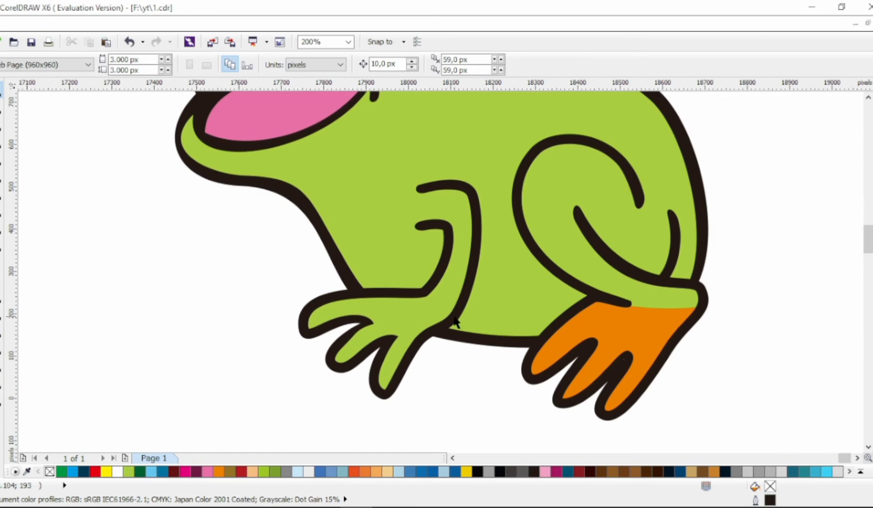
- Draw a closed helper outline around the front foot, with one edge crossing the ankle and another along the leg's upper line
click(2, 159)
click(443, 323)
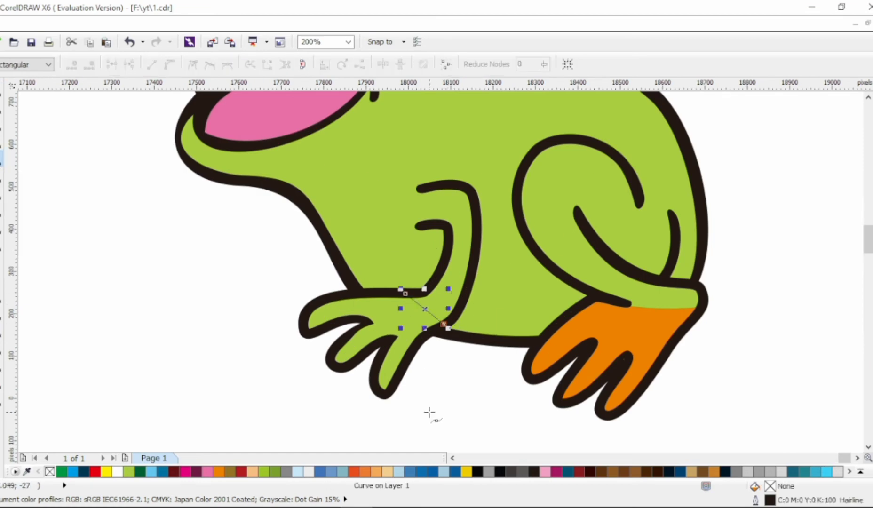
click(430, 413)
drag(293, 420, 291, 410)
click(228, 280)
click(320, 272)
click(406, 294)
- Convert the helper outline's segments to curves and bend the edge crossing the ankle slightly inward
key(F10)
key(ctrl+a)
click(151, 64)
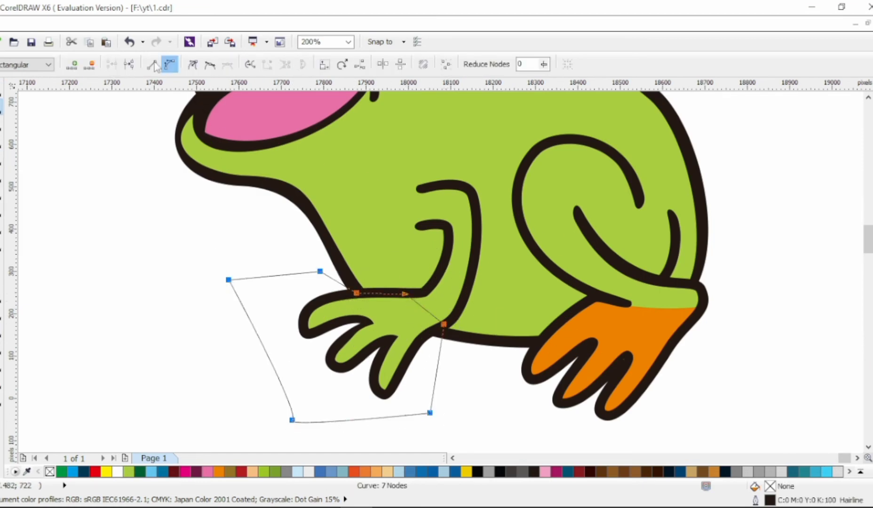
click(169, 65)
drag(424, 309, 420, 312)
- Intersect the helper outline with the green front foot shape to isolate the area below the ankle
key(space)
click(425, 304)
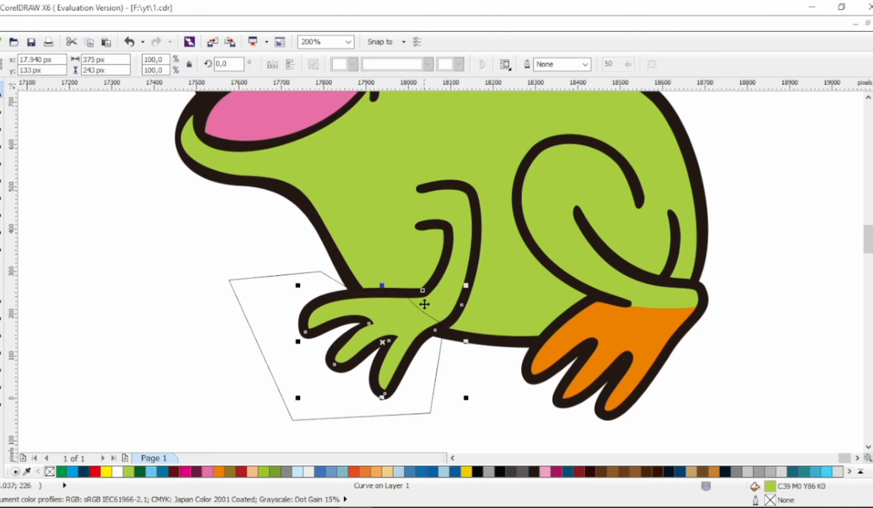
click(422, 311)
shift+click(437, 299)
click(429, 64)
- Fill the intersected front foot area Orange and delete the helper outline around it
click(219, 471)
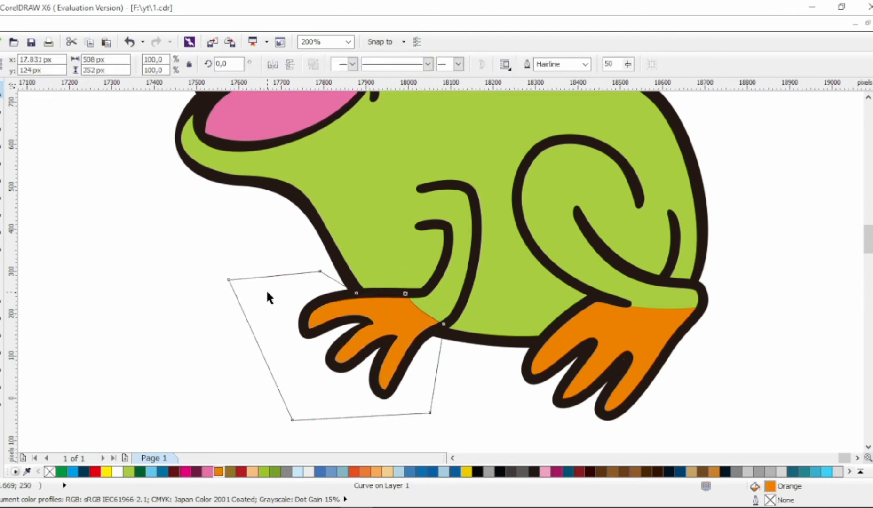
click(266, 288)
scroll(540, 339, down, 1)
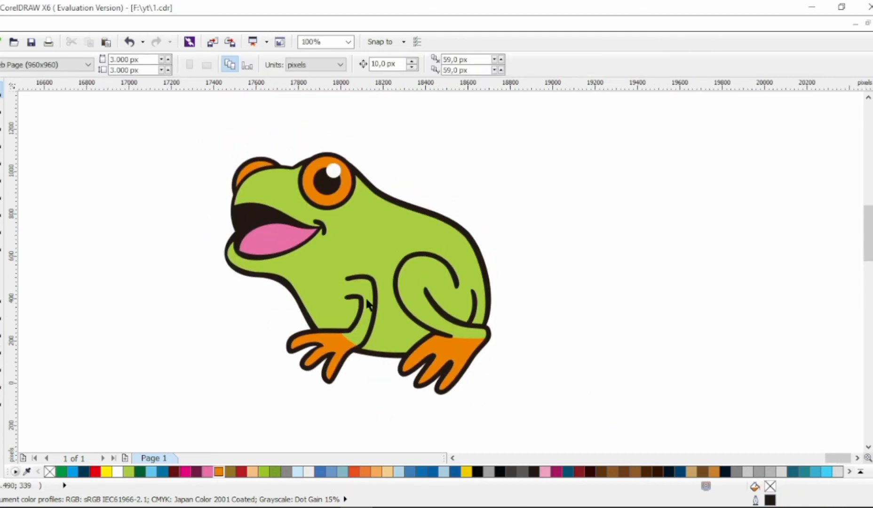
- Reshape the green body's lower lip by adjusting the curve handles at the front corner of the mouth
scroll(246, 272, up, 1)
click(245, 264)
click(2, 108)
click(222, 208)
drag(206, 273, 186, 292)
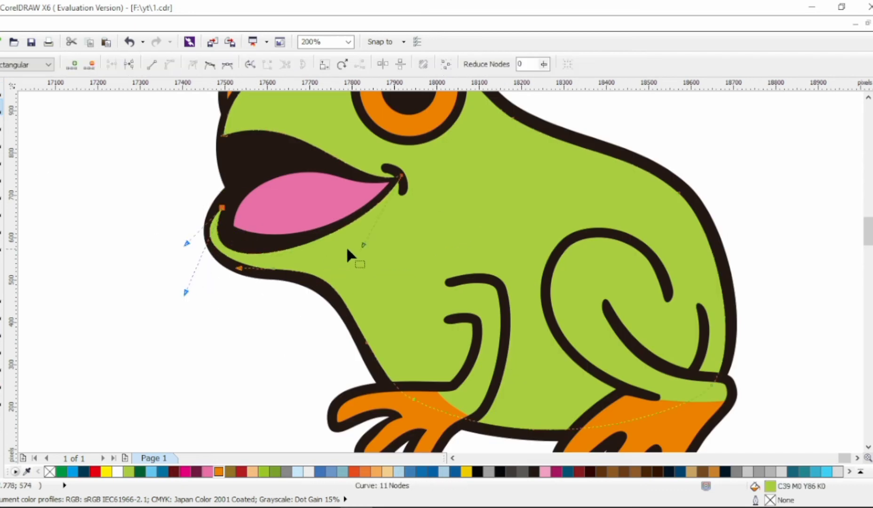
- Reposition the tongue's nodes and handles so the pink shape sits deeper in the lower jaw with a fuller curve
click(267, 260)
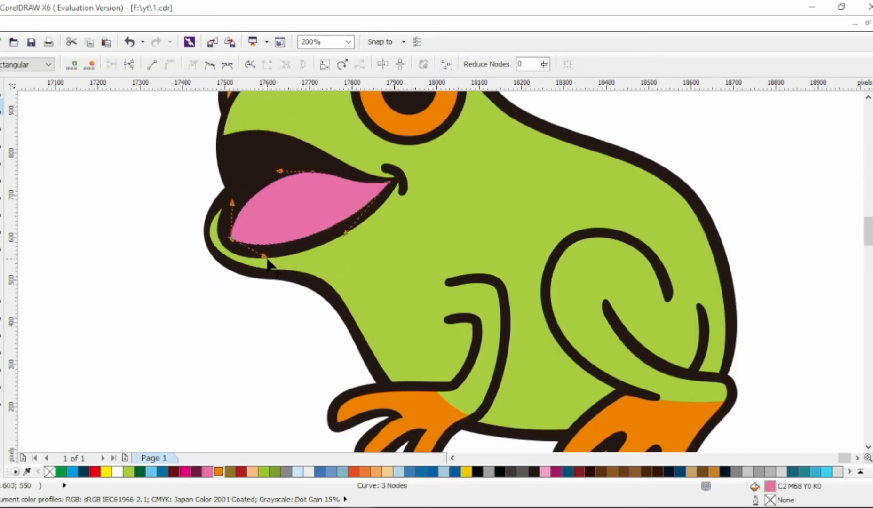
drag(267, 260, 270, 268)
drag(388, 182, 380, 190)
drag(313, 172, 307, 179)
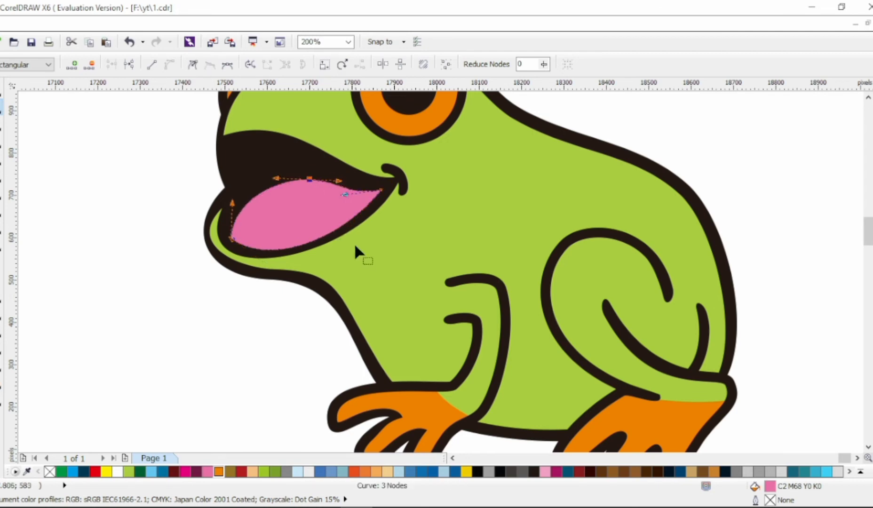
click(354, 243)
drag(230, 252, 234, 249)
scroll(257, 242, down, 1)
click(3, 89)
click(265, 263)
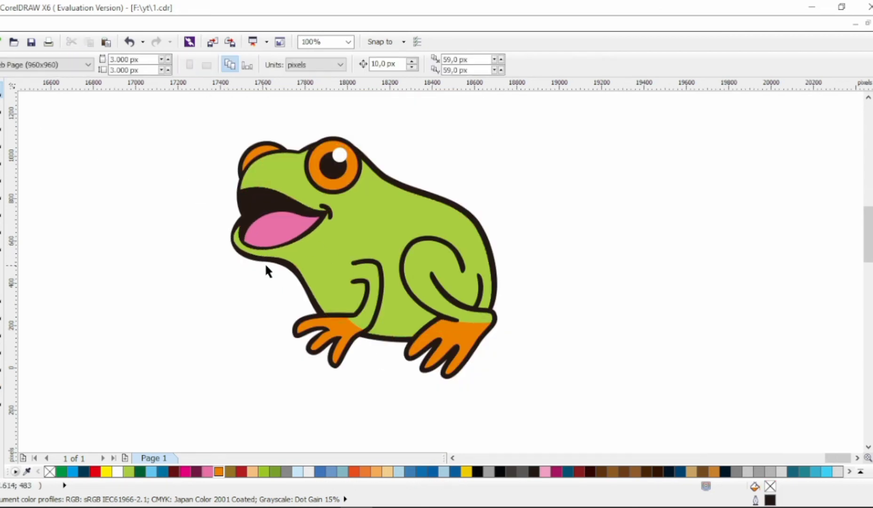
- Refine the green body's edge around the snout and front of the mouth by adjusting its nodes and handles
scroll(265, 262, right, 1)
scroll(175, 168, up, 1)
click(3, 106)
click(233, 253)
click(231, 261)
mouse_move(205, 212)
mouse_down()
mouse_move(182, 199)
mouse_move(218, 209)
mouse_up()
click(238, 204)
scroll(256, 203, down, 1)
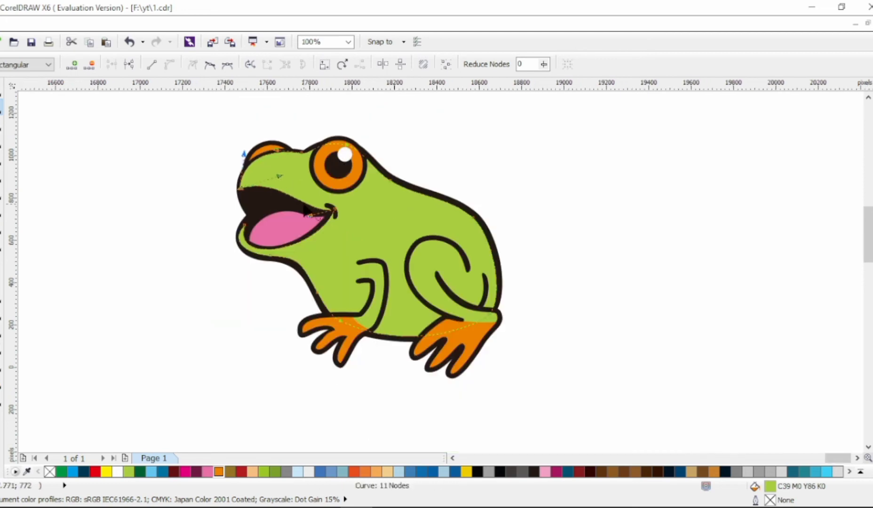
scroll(251, 205, up, 1)
scroll(250, 204, down, 1)
click(2, 89)
click(449, 184)
scroll(449, 184, right, 1)
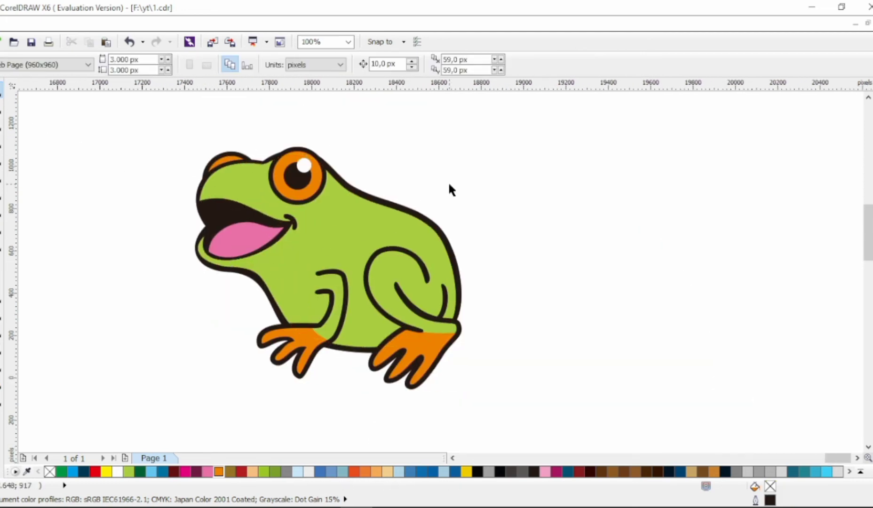
- Duplicate the front leg up and forward toward the chin and place the copy behind the body as the far front leg
drag(345, 310, 285, 291)
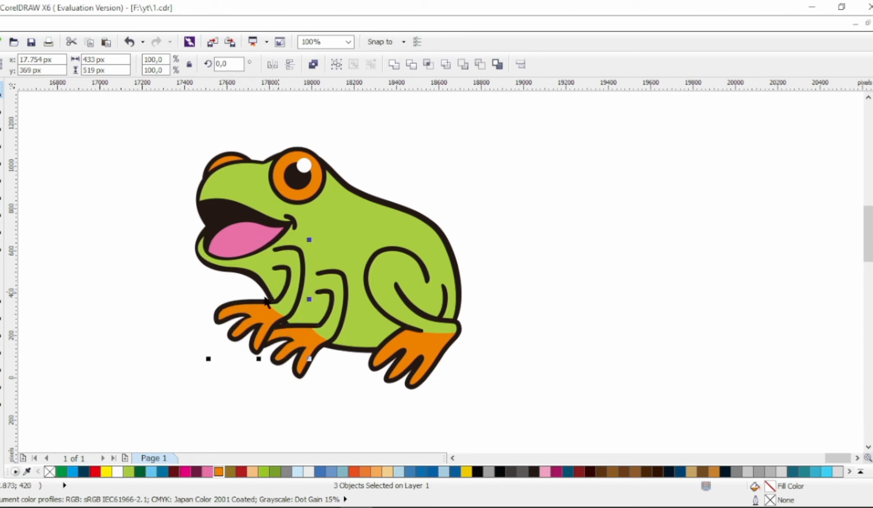
drag(243, 327, 235, 311)
click(159, 318)
scroll(189, 318, right, 3)
scroll(467, 299, up, 1)
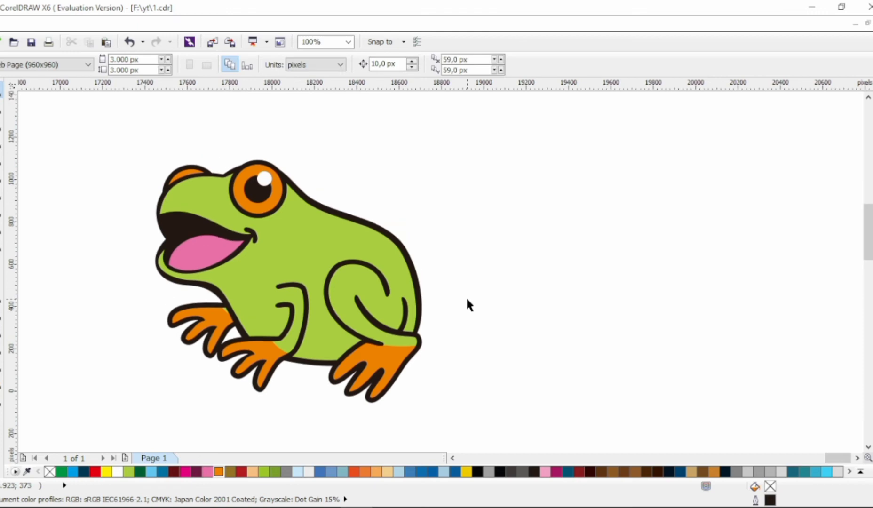
- Draw a closed helper path from the mouth across the chest to the hind ankle and back around below the belly
click(2, 161)
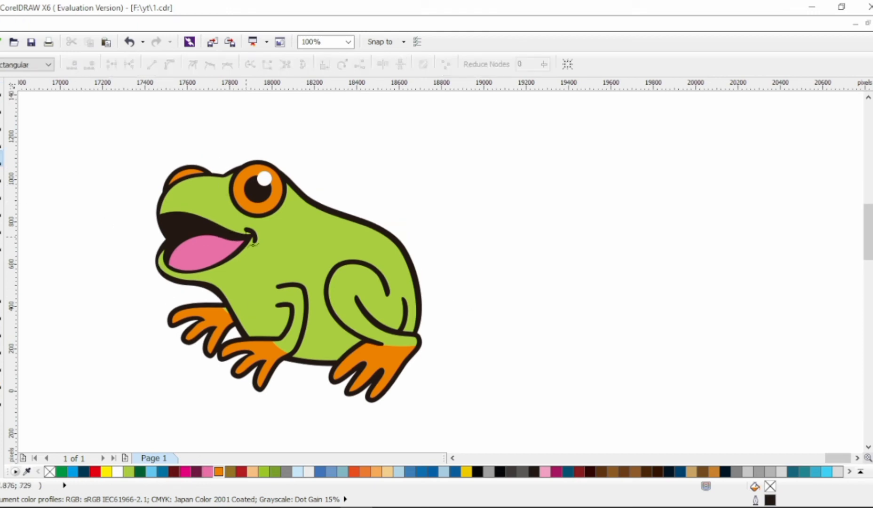
drag(161, 238, 248, 236)
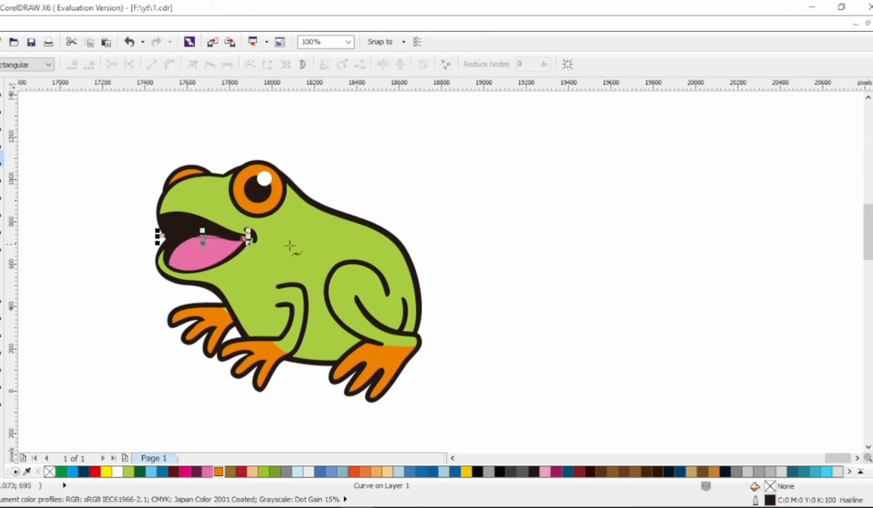
click(428, 337)
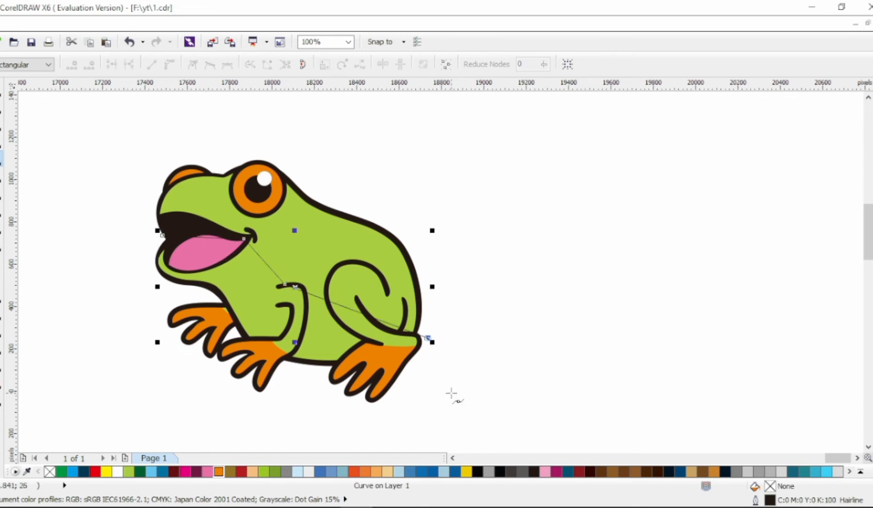
click(451, 394)
click(123, 392)
click(160, 237)
- Convert the belly path's segments to curves and bend its upper edge into a smooth wave from the mouth corner to the hind ankle
key(F10)
key(ctrl+a)
click(169, 64)
drag(264, 261, 278, 259)
click(208, 64)
drag(320, 318, 344, 374)
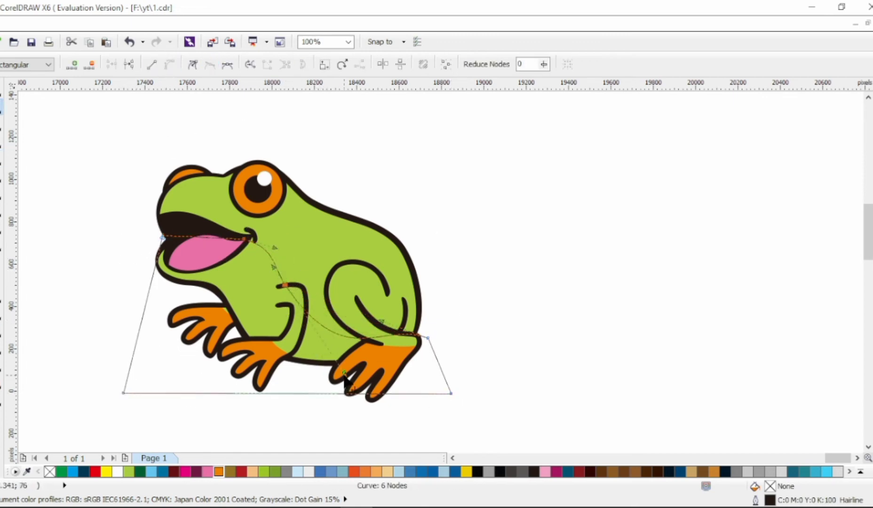
- Intersect the belly path with the green body to isolate the throat and belly area
click(1, 89)
shift+click(330, 242)
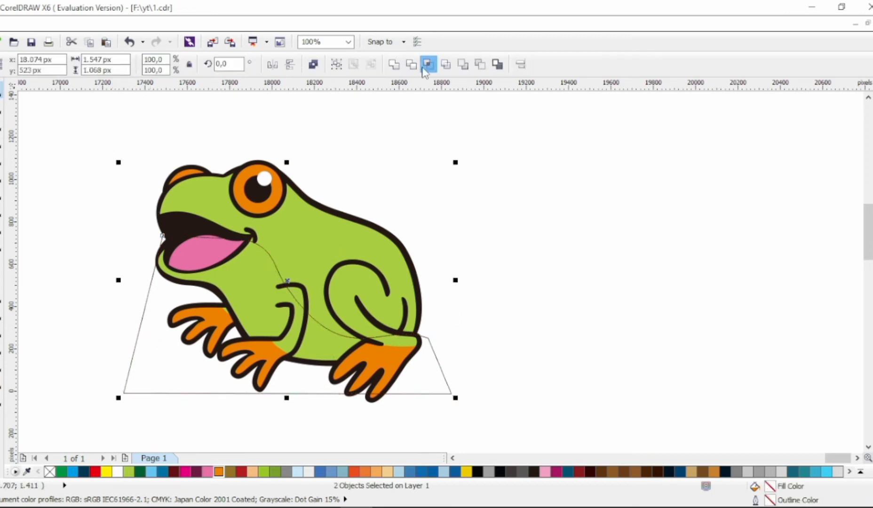
click(426, 66)
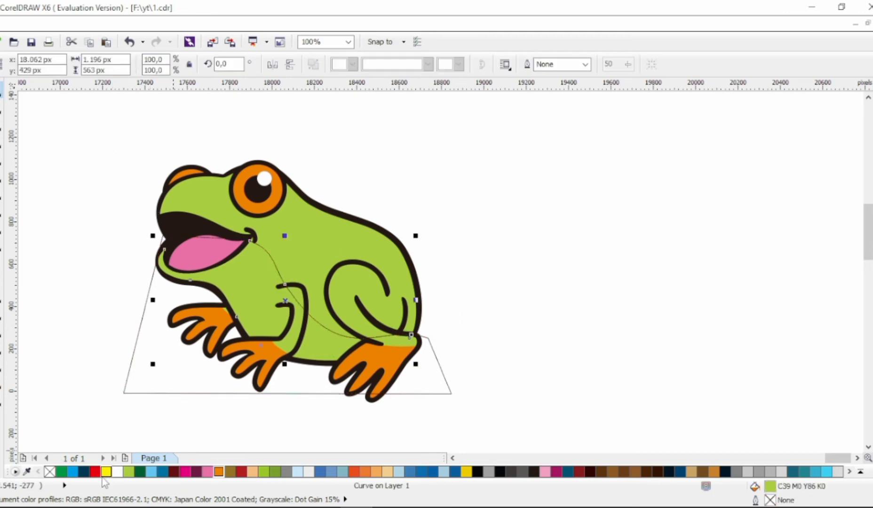
- Fill the belly area with a pale green uniform fill, C20 M0 Y56 K0
double_click(755, 486)
click(319, 143)
click(360, 188)
click(452, 353)
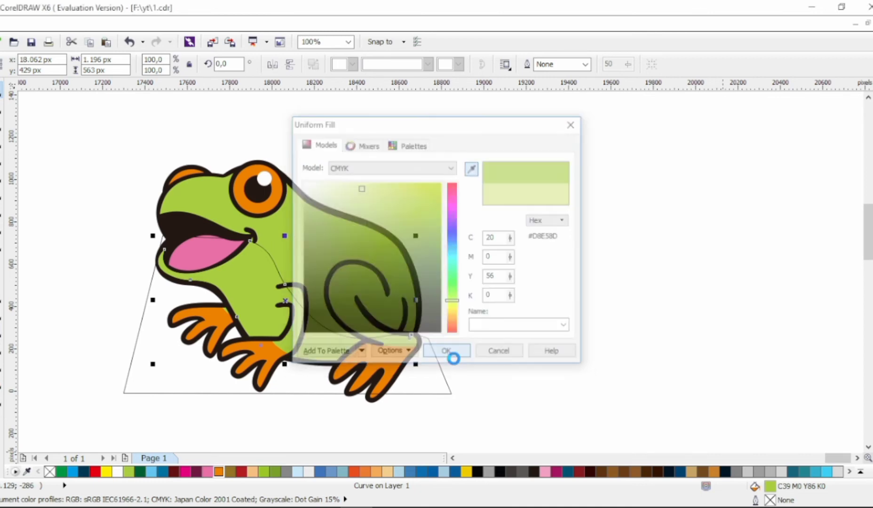
- Delete the helper path left around the frog after the belly intersection
key(Delete)
click(288, 346)
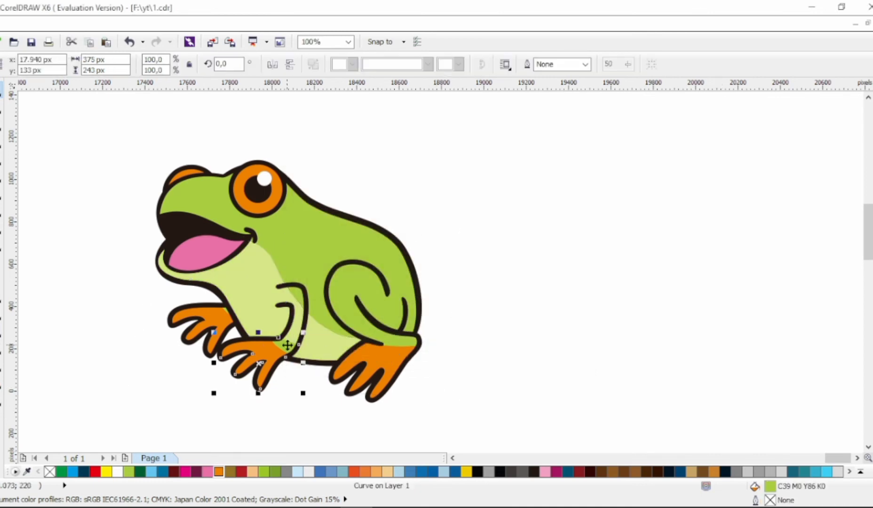
drag(315, 335, 282, 344)
click(335, 416)
click(511, 366)
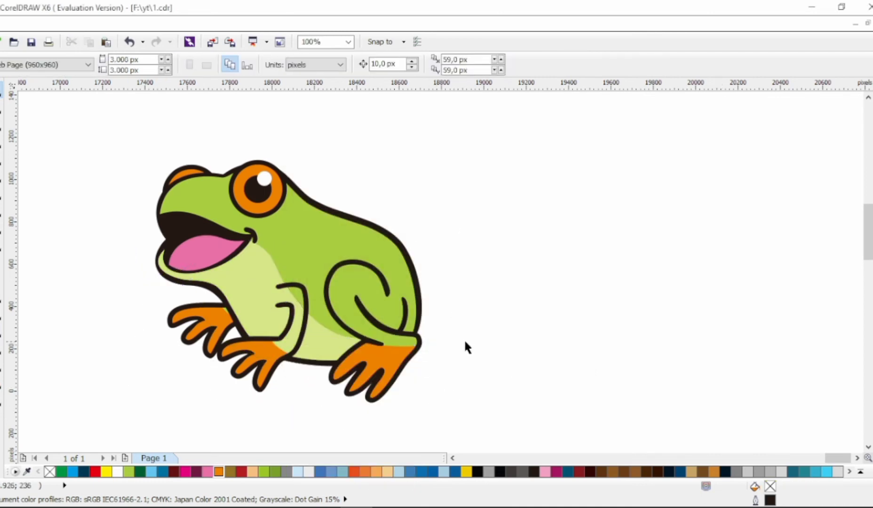
key(ctrl+z)
- Add nodes to the green shape above the front foot and stretch it upward along the front leg
scroll(293, 338, up, 1)
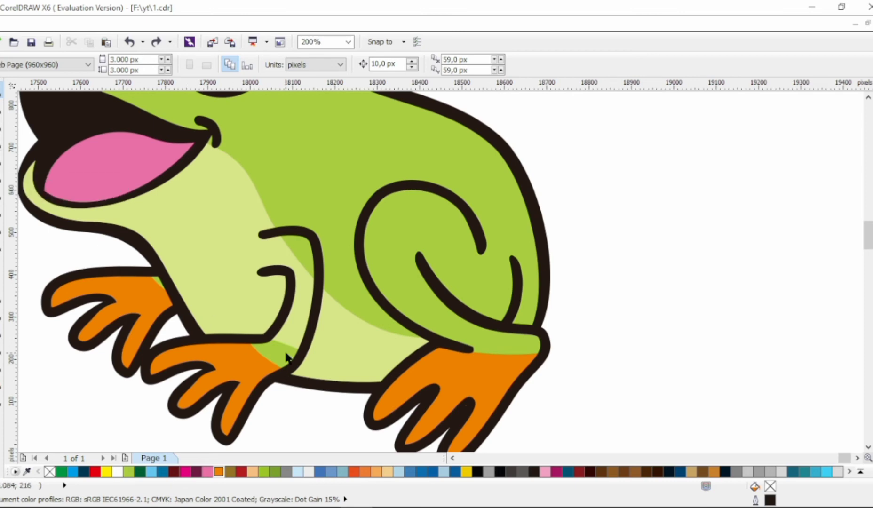
click(261, 347)
key(F10)
double_click(253, 337)
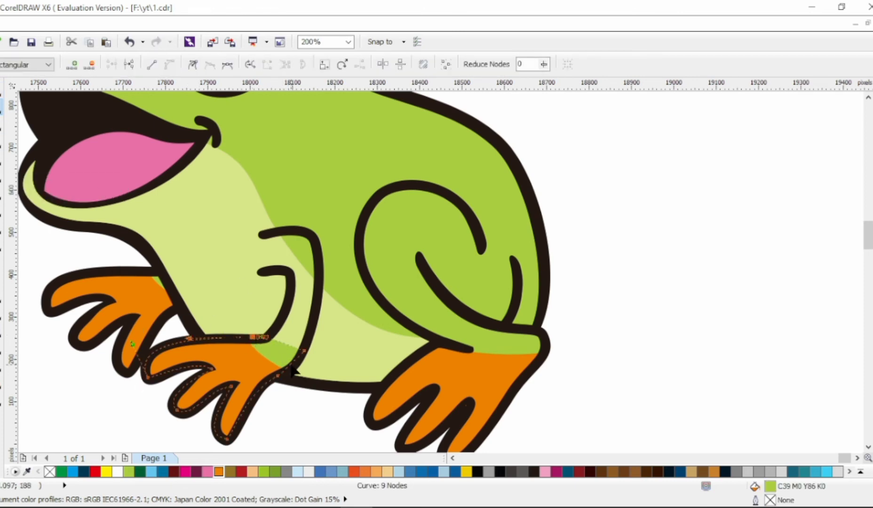
double_click(291, 363)
drag(266, 337, 317, 235)
- Shape the green front leg with extra nodes so it follows both leg outlines and ends in a rounded upper tip
double_click(267, 255)
drag(261, 244, 263, 271)
double_click(278, 265)
drag(316, 234, 313, 240)
click(303, 350)
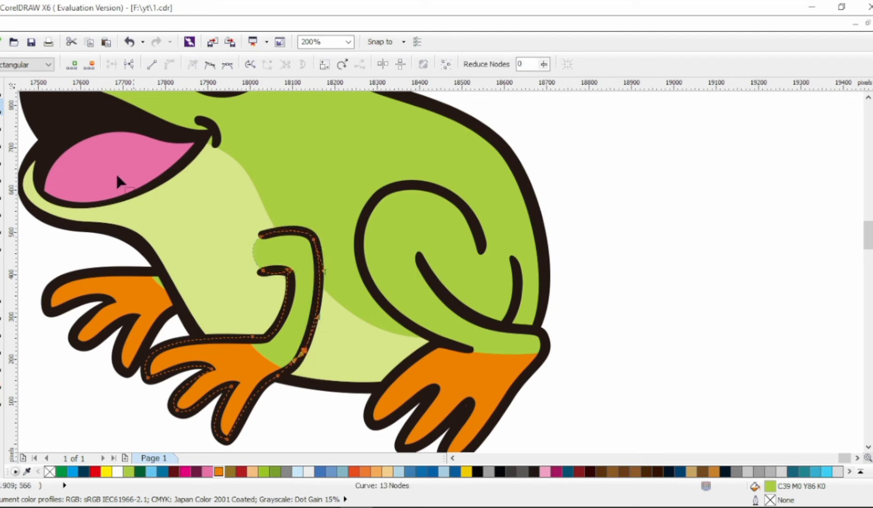
click(2, 90)
click(563, 210)
scroll(452, 295, down, 1)
scroll(590, 309, up, 2)
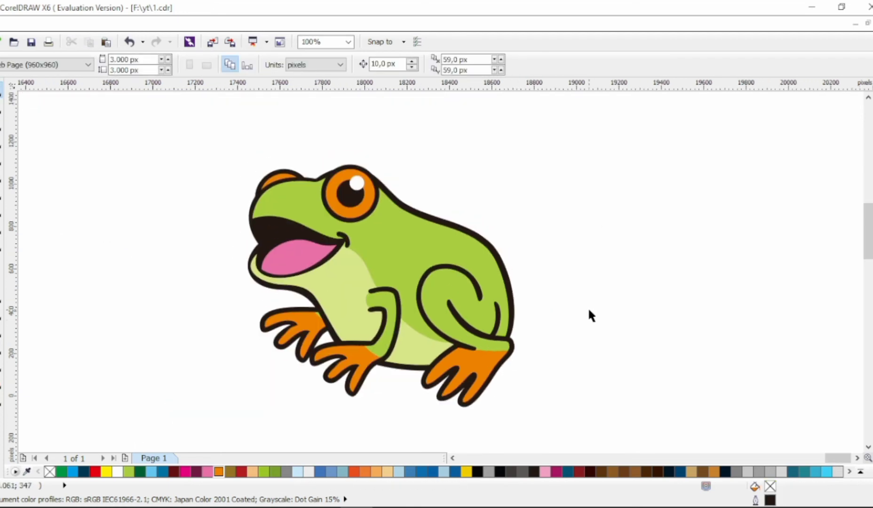
- Draw a closed helper path from below the chin across the chest to behind the hind ankle and back beneath the feet
key(F10)
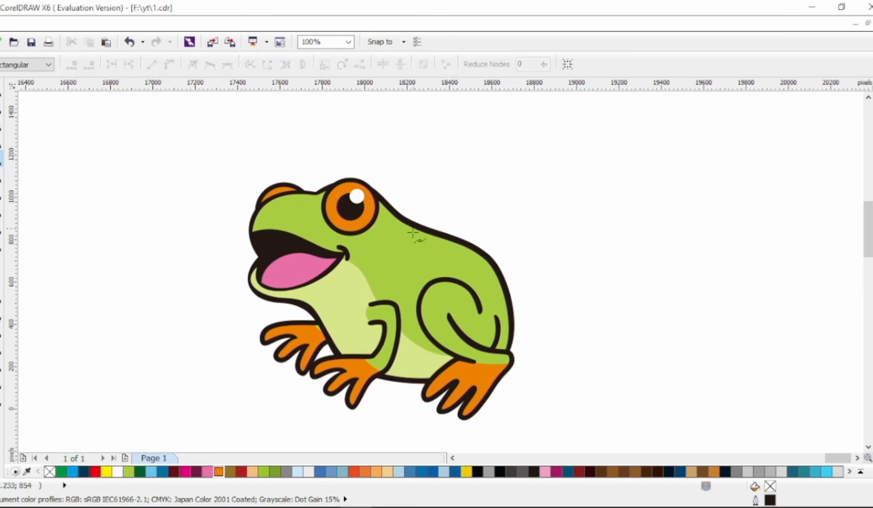
click(341, 294)
click(540, 373)
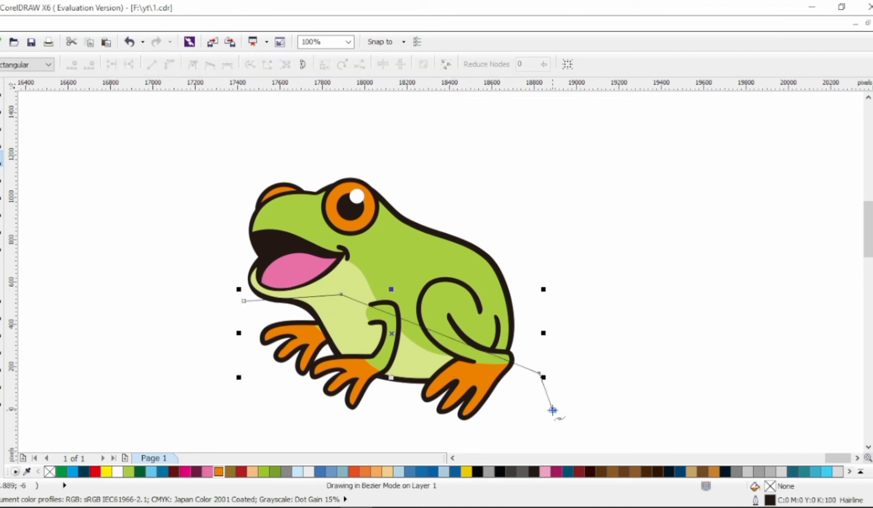
click(552, 410)
click(222, 417)
click(243, 302)
- Convert the helper path's segments to curves and bend its upper edge into a wave along the throat and lower belly
key(F10)
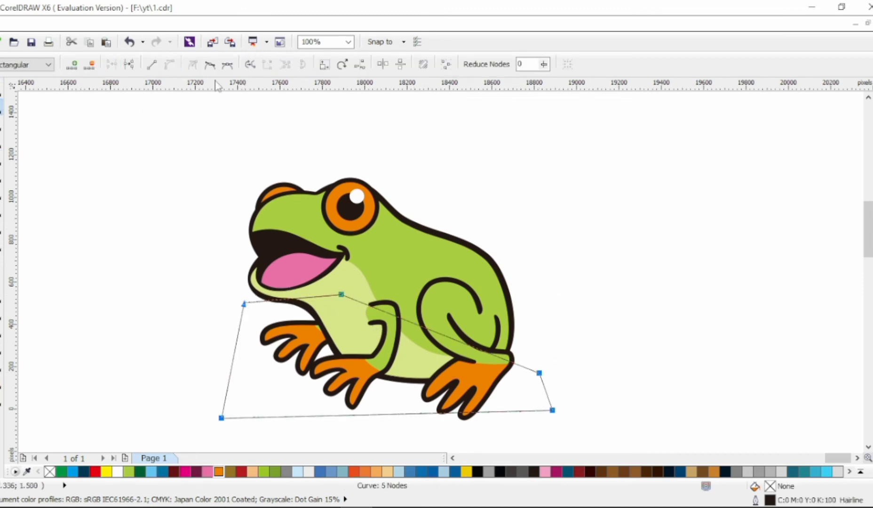
click(210, 64)
drag(428, 327, 397, 352)
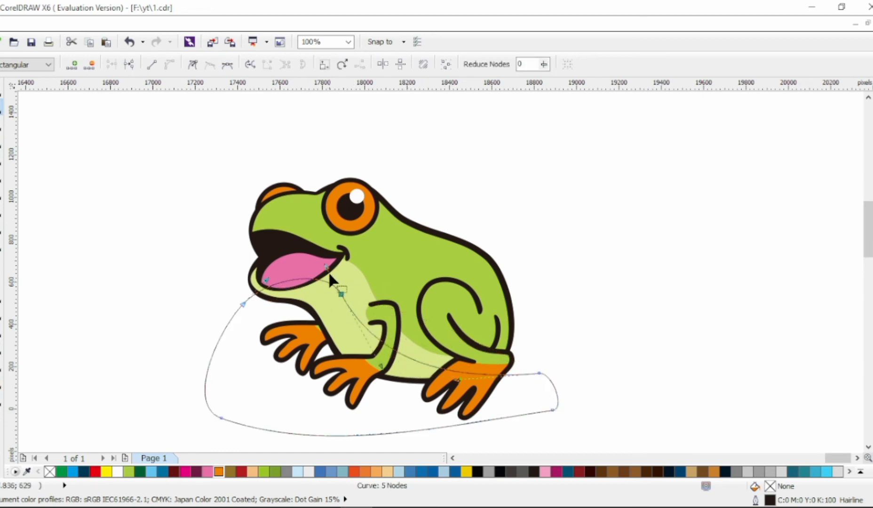
drag(326, 267, 338, 283)
drag(244, 301, 247, 302)
click(250, 330)
drag(248, 320, 299, 312)
drag(340, 294, 340, 308)
drag(339, 298, 324, 278)
- Intersect the curved helper path with the pale green belly
click(2, 90)
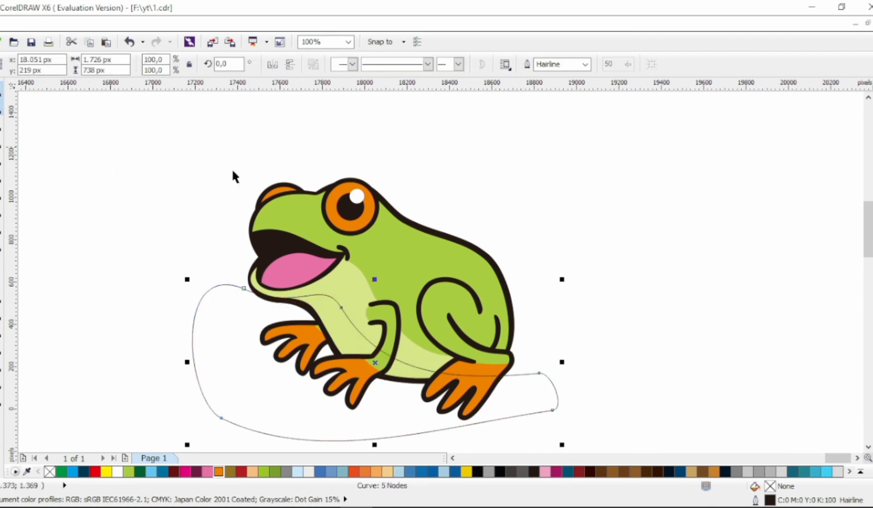
shift+click(340, 275)
click(432, 65)
- Fill the lower belly piece with a darker olive green as shading and clear away the helper path
double_click(770, 487)
click(318, 145)
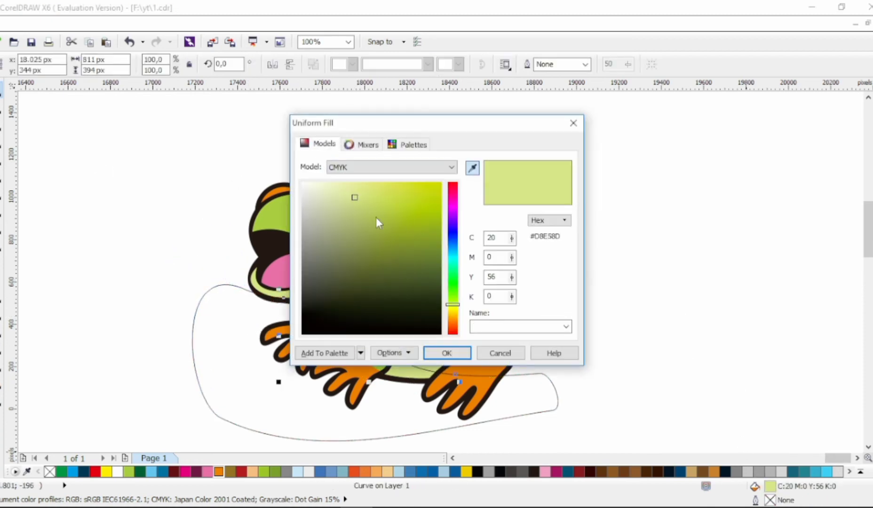
click(379, 235)
click(447, 353)
click(600, 358)
drag(504, 304, 491, 305)
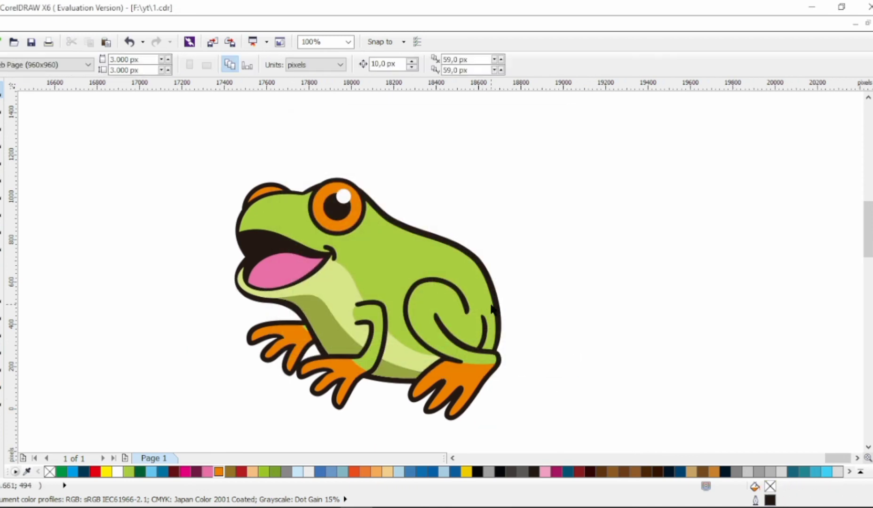
- Draw a small teardrop nostril about 28 × 25 px on the snout, fill it black and place a copy beside it
click(2, 158)
scroll(280, 221, up, 2)
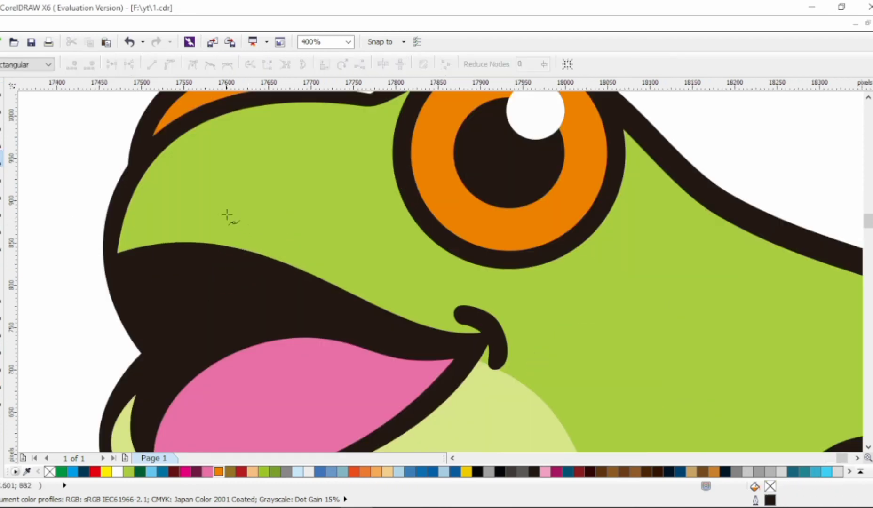
mouse_move(227, 215)
mouse_down()
mouse_move(243, 193)
mouse_move(242, 212)
mouse_up()
key(F10)
key(space)
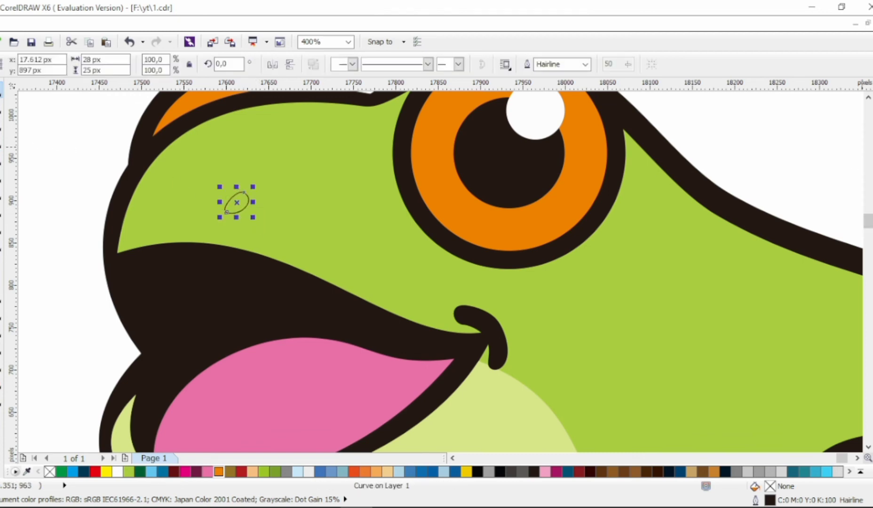
click(872, 143)
right_click(872, 132)
drag(187, 203, 192, 187)
key(Escape)
scroll(175, 216, down, 2)
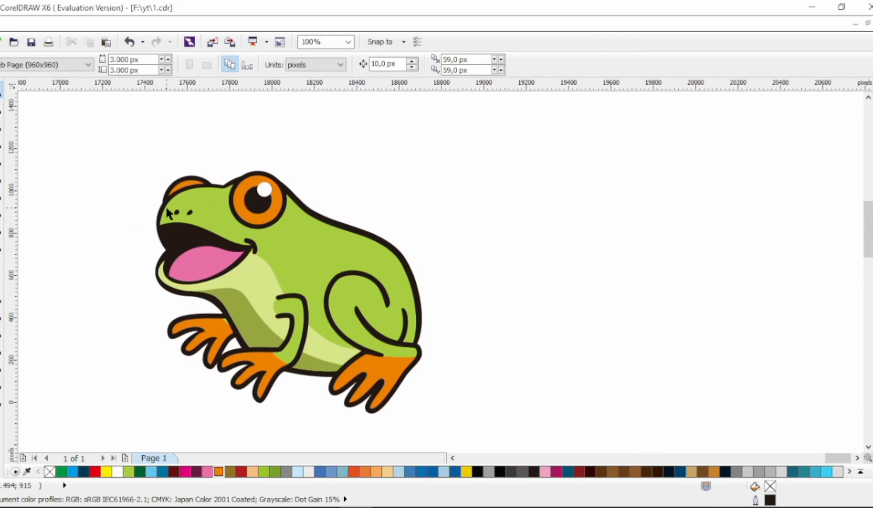
- Move both nostrils together slightly toward the tip of the snout
scroll(167, 209, up, 2)
click(203, 227)
shift+click(254, 228)
drag(255, 228, 234, 231)
key(Escape)
scroll(141, 216, down, 2)
scroll(310, 197, right, 1)
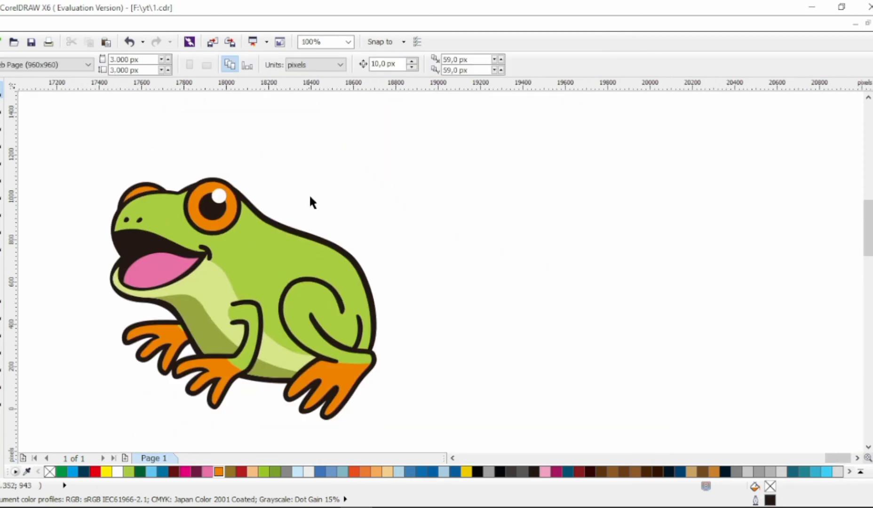
- Draw a closed five-node helper path above the frog's back
key(F10)
click(306, 223)
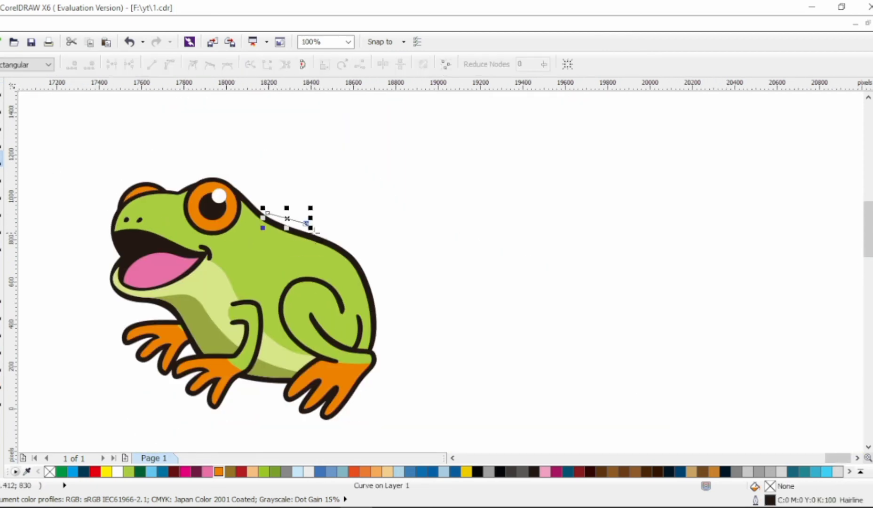
click(348, 246)
click(328, 186)
click(268, 213)
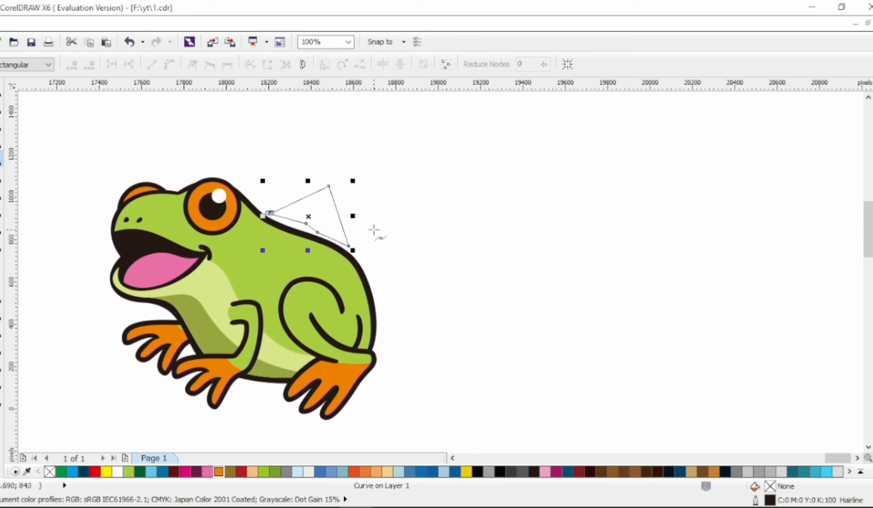
- Convert the back path's segments to curves and bend its lower edge into two lobes reaching into the body
key(F10)
key(ctrl+a)
drag(287, 219, 261, 243)
drag(331, 238, 324, 264)
scroll(325, 254, up, 1)
drag(372, 236, 393, 258)
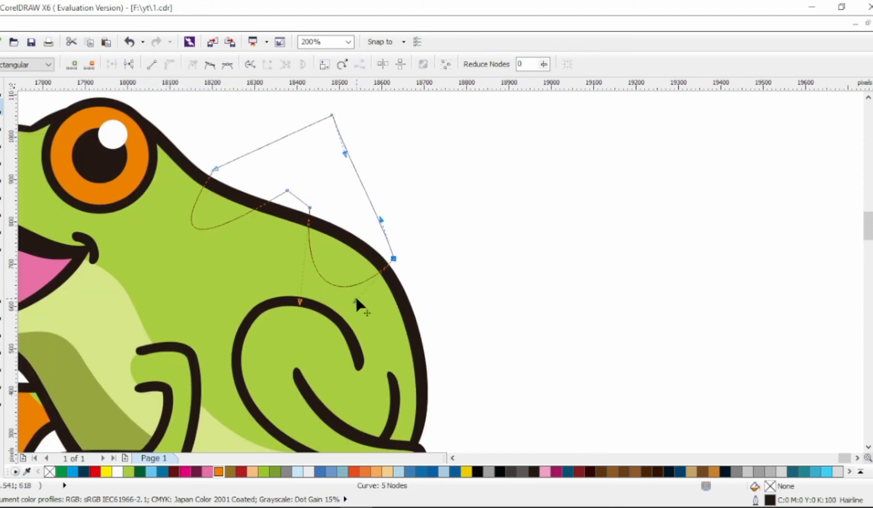
- Adjust the curve handles of the rear lobe to give it a rounder spot shape
drag(356, 297, 385, 308)
click(300, 304)
click(309, 207)
drag(300, 301, 262, 286)
click(260, 213)
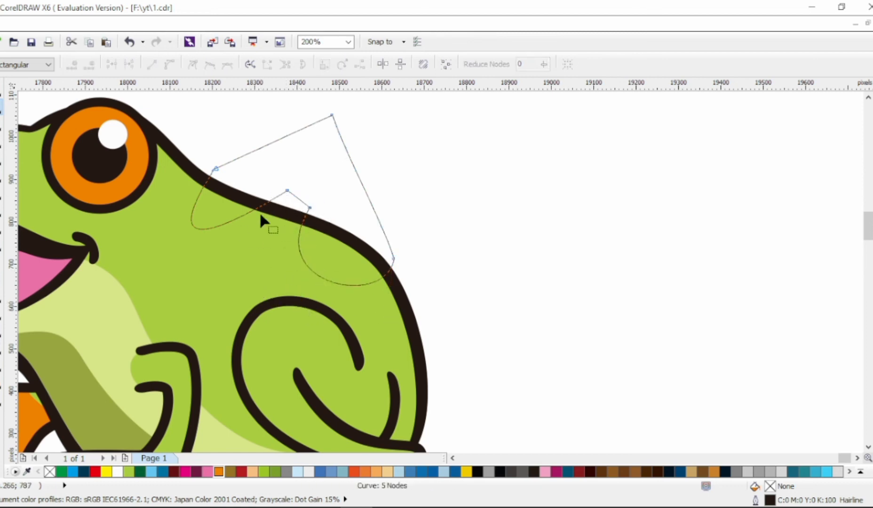
- Round the front lobe on the back and add a node to each lobe to refine its curve
click(288, 190)
click(194, 249)
click(287, 190)
drag(193, 248, 297, 269)
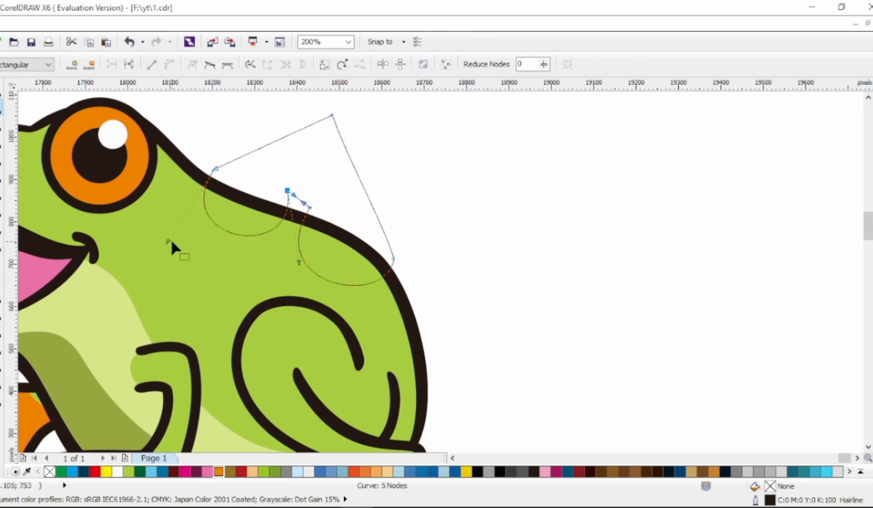
drag(168, 241, 127, 225)
double_click(220, 226)
drag(252, 237, 267, 246)
double_click(309, 268)
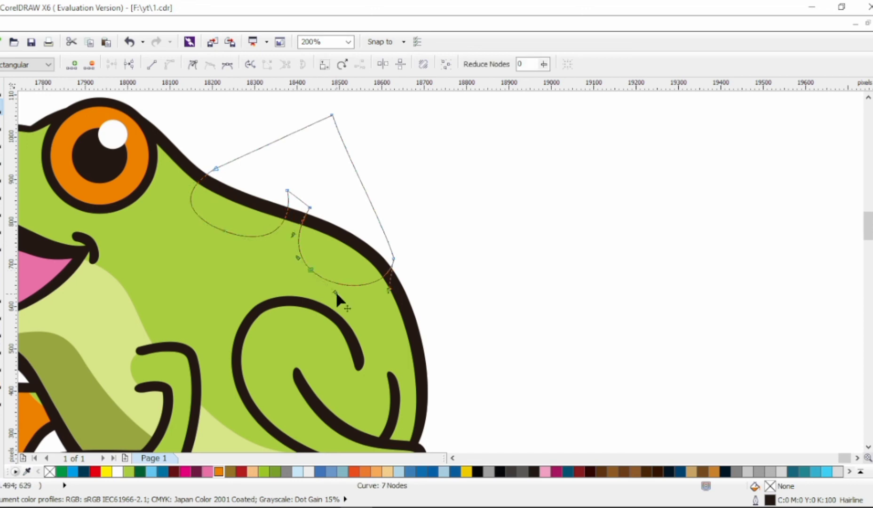
drag(335, 291, 343, 298)
- Intersect the two-lobed path with the light green body and fill the resulting back spots with Green
click(2, 87)
shift+click(175, 188)
click(428, 64)
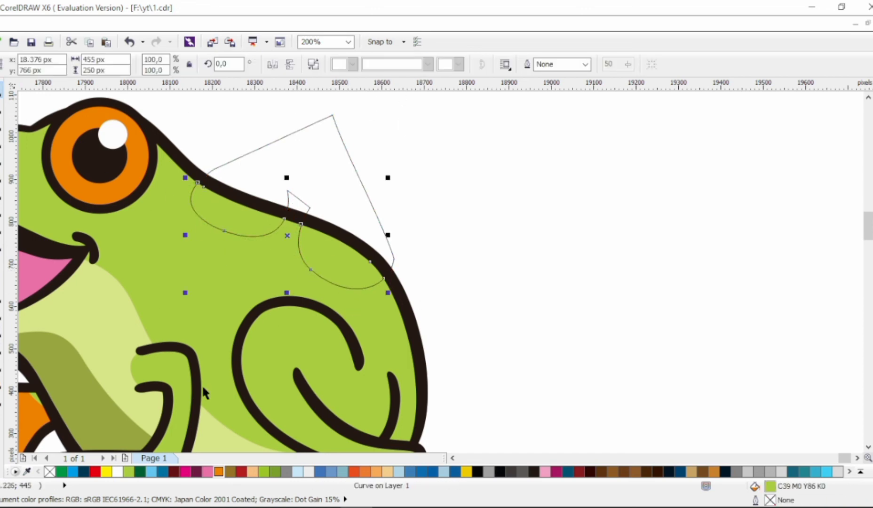
click(61, 473)
- Delete the leftover two-lobed helper path above the back
click(326, 175)
key(Delete)
scroll(508, 247, down, 1)
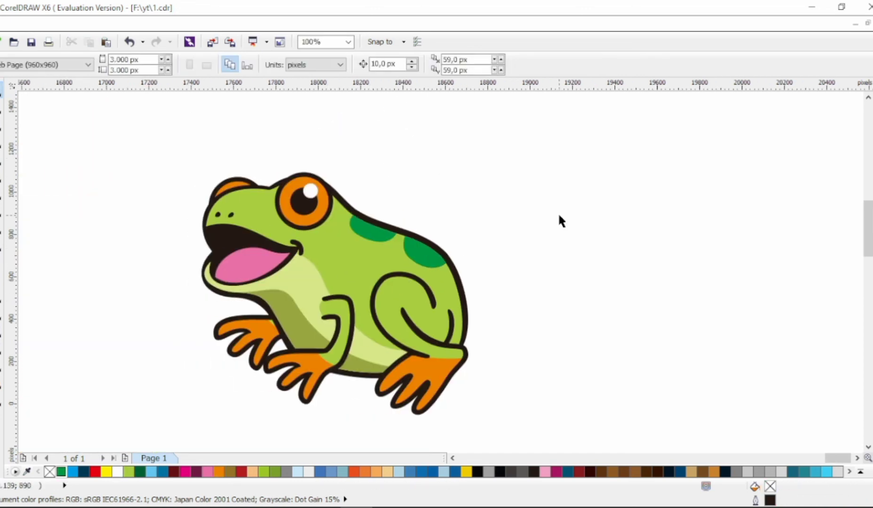
- Draw a closed two-node spot behind the mouth corner and bend its sides into a rounded teardrop
click(2, 157)
scroll(339, 265, up, 1)
click(361, 278)
click(331, 248)
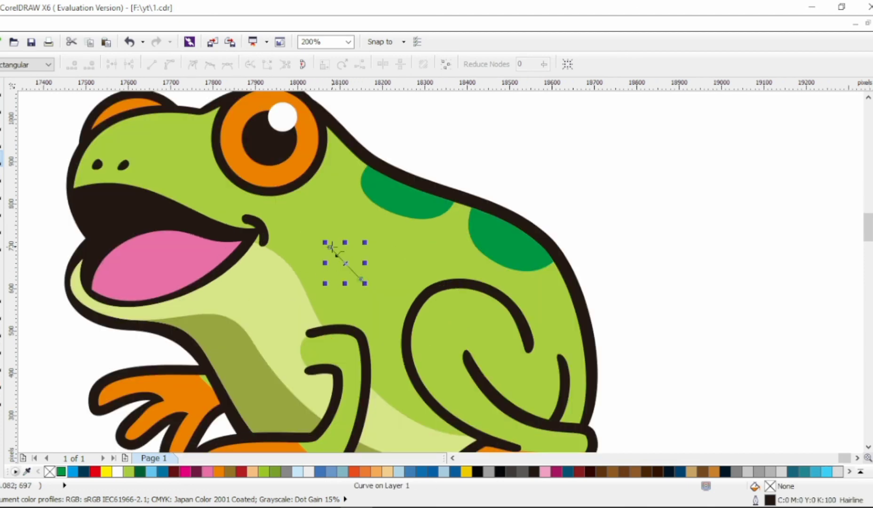
key(F10)
drag(347, 266, 322, 264)
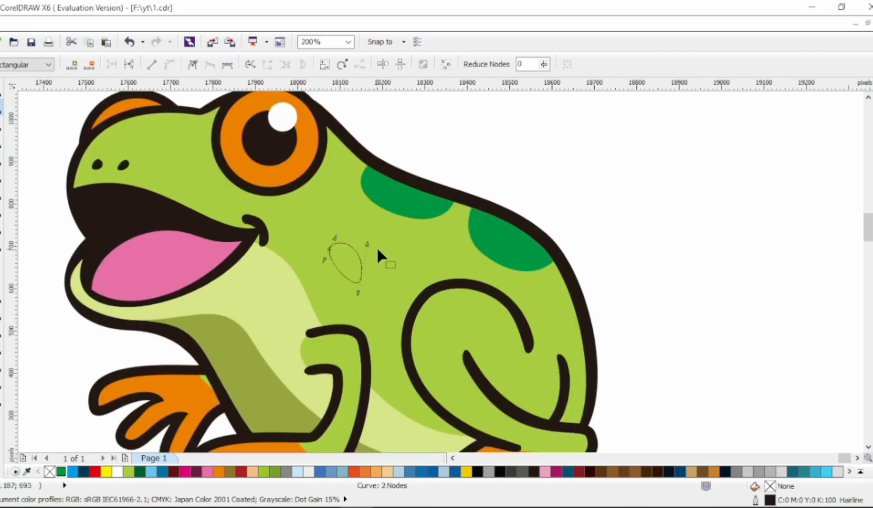
drag(368, 244, 319, 242)
- Give the side spot the back spots' green fill and place a smaller, reshaped copy of it toward the rear
click(2, 89)
right_click(403, 248)
drag(321, 242, 390, 254)
key(F10)
drag(441, 238, 380, 247)
- Combine the two small side spots with the back spots into a single curve
click(3, 88)
shift+click(321, 245)
shift+click(396, 191)
key(ctrl+l)
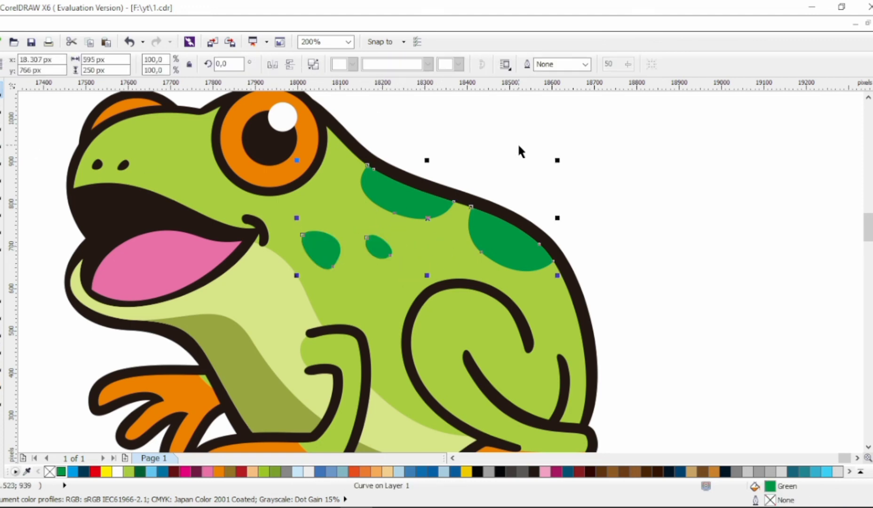
click(518, 142)
- Draw a closed two-node crescent along the front of the thigh, its inner side following the outline and its outer side bulging forward
scroll(514, 236, right, 3)
scroll(175, 206, down, 2)
click(2, 160)
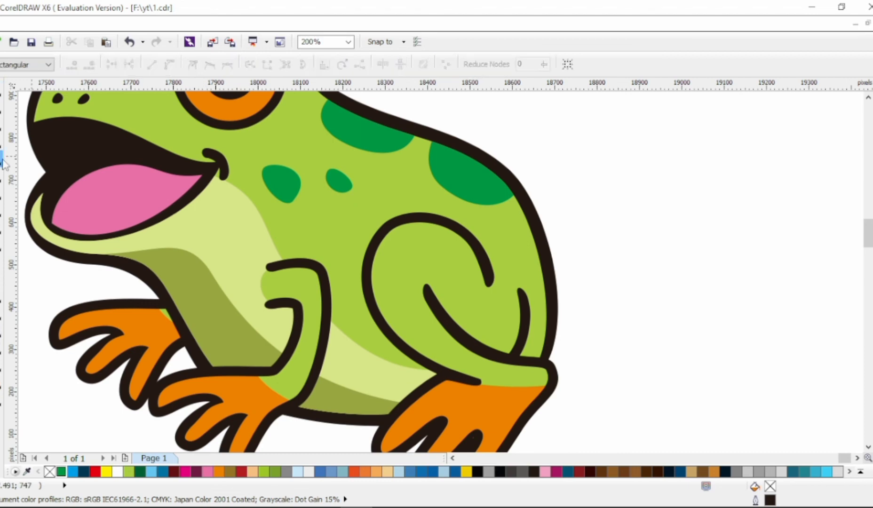
click(429, 366)
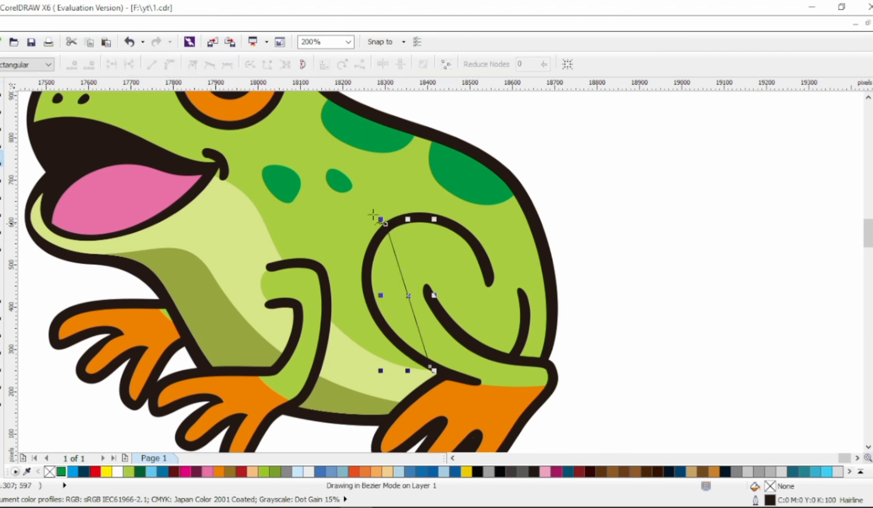
key(F10)
click(169, 64)
drag(405, 292, 375, 305)
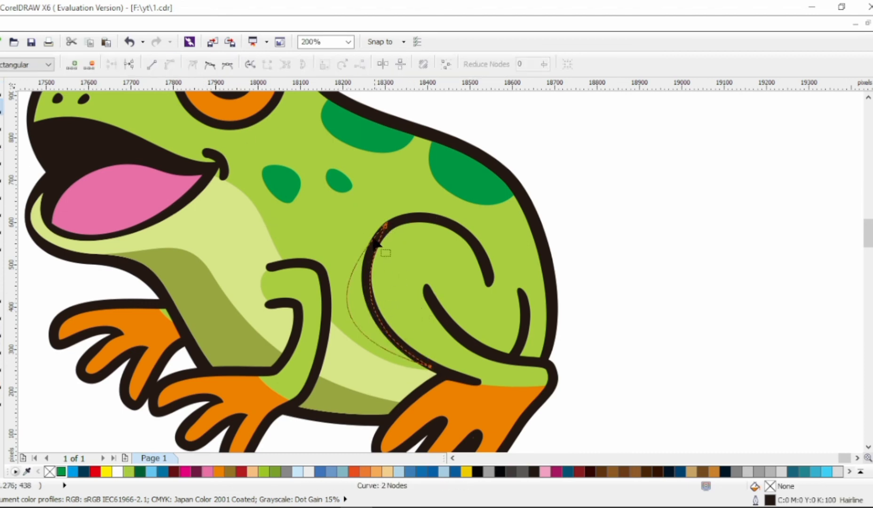
click(386, 227)
drag(325, 295, 324, 248)
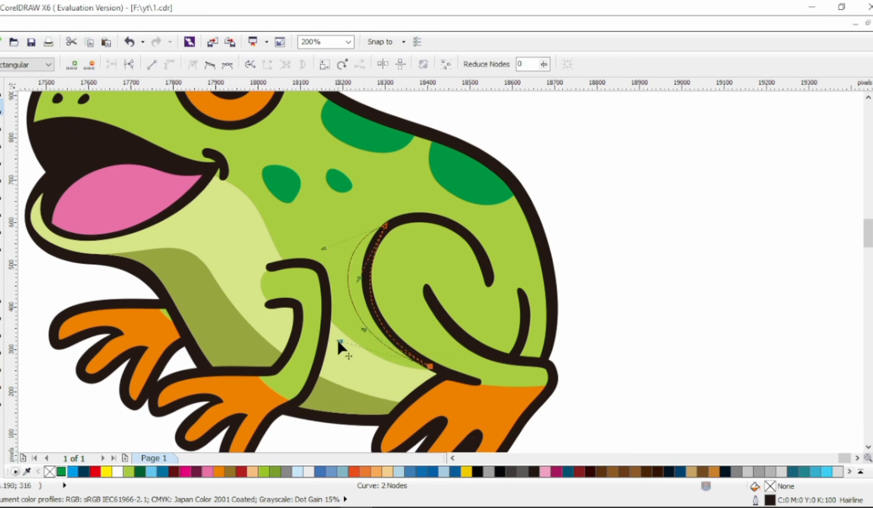
drag(338, 340, 357, 381)
- Try to weld the thigh crescent to the dark green spots
click(2, 89)
shift+click(341, 181)
click(394, 65)
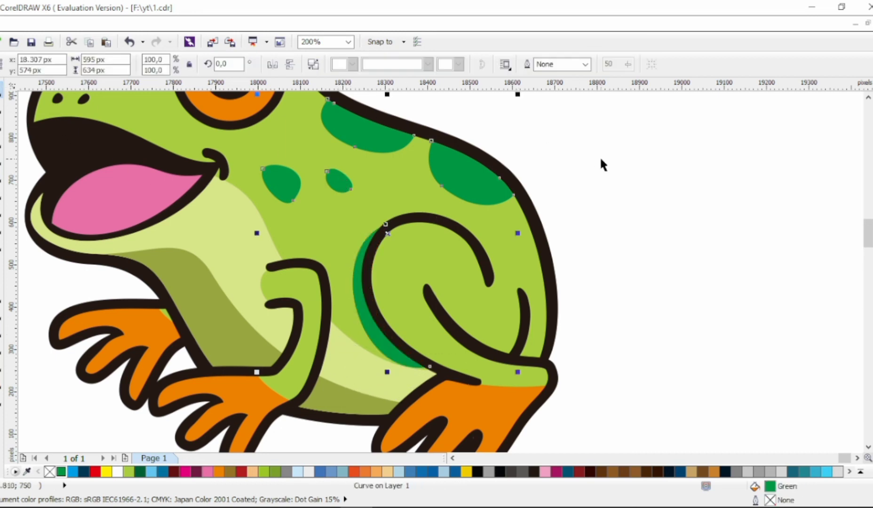
click(602, 160)
scroll(602, 188, down, 1)
scroll(575, 265, up, 1)
key(ctrl+z)
- Intersect the thigh crescent with the light green body
scroll(473, 323, up, 2)
click(448, 327)
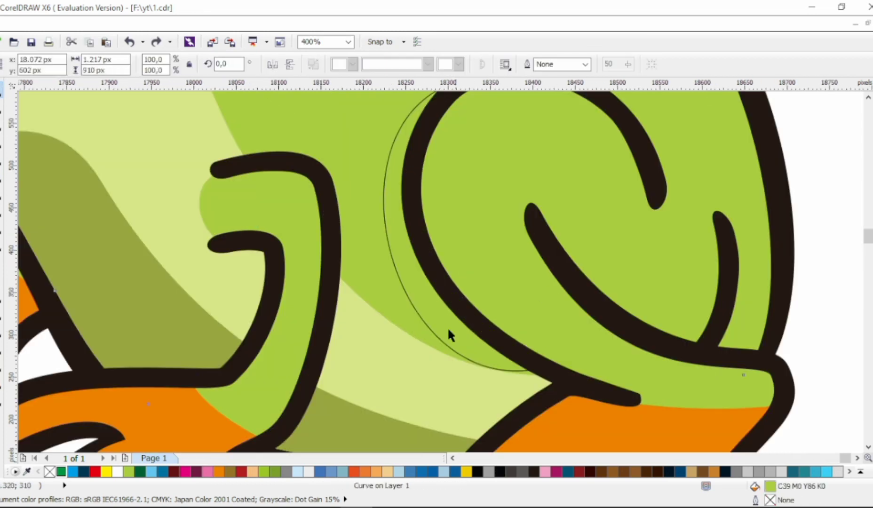
shift+click(404, 118)
click(429, 65)
- Fill the intersected thigh crescent with a slightly darker green than the frog's body
double_click(756, 489)
click(351, 145)
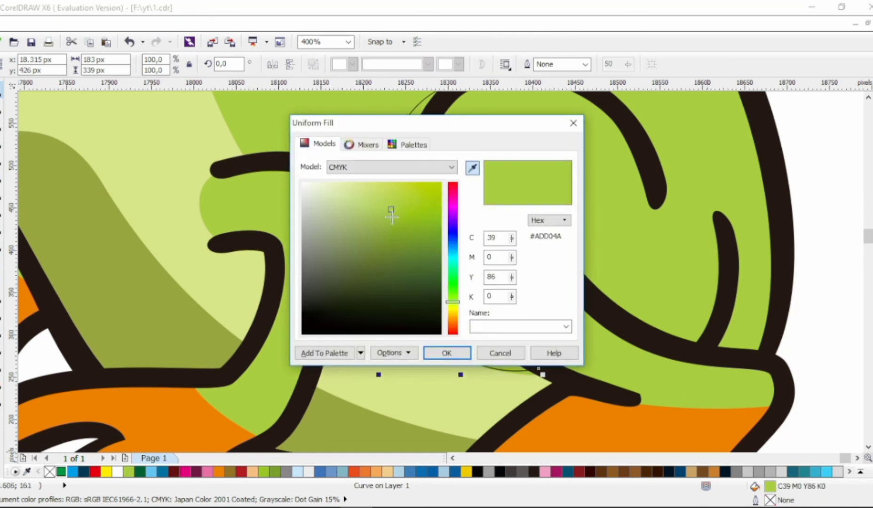
click(395, 228)
click(447, 353)
key(Escape)
scroll(387, 146, down, 2)
scroll(562, 190, up, 3)
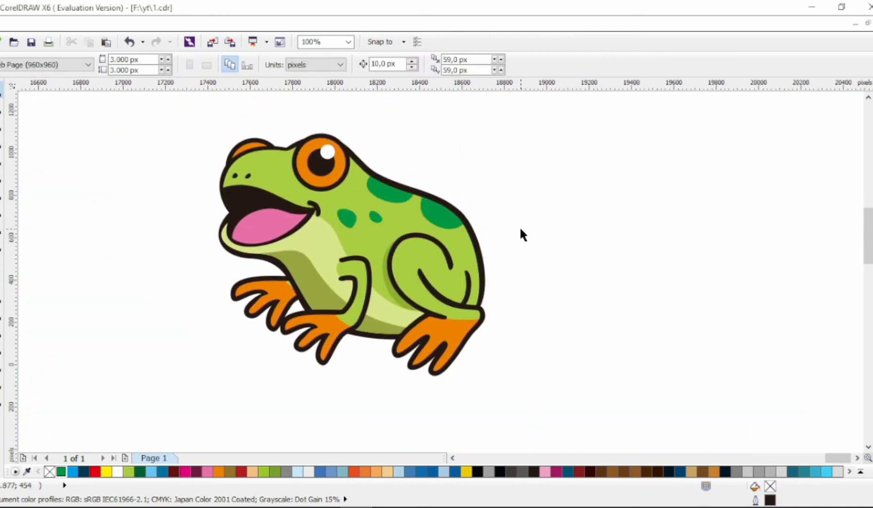
scroll(557, 227, down, 1)
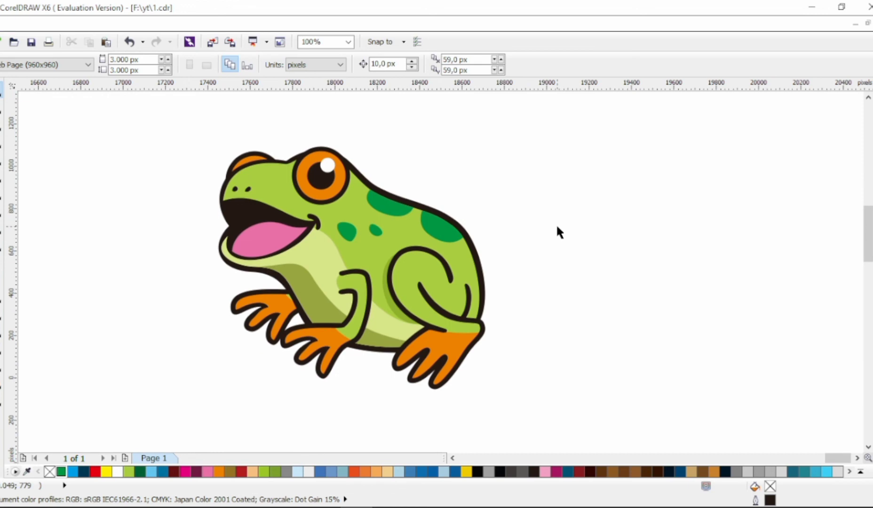
- Draw a closed three-node shape over the upper part of the tongue, curving its lower side downward across the tongue
click(4, 157)
click(314, 240)
click(232, 217)
click(313, 203)
click(315, 240)
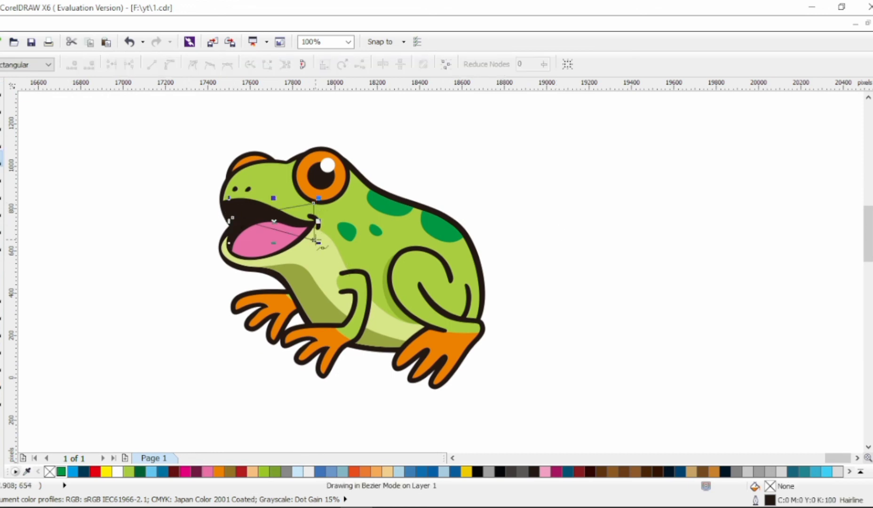
double_click(3, 105)
click(171, 64)
drag(262, 230, 262, 253)
drag(304, 225, 309, 232)
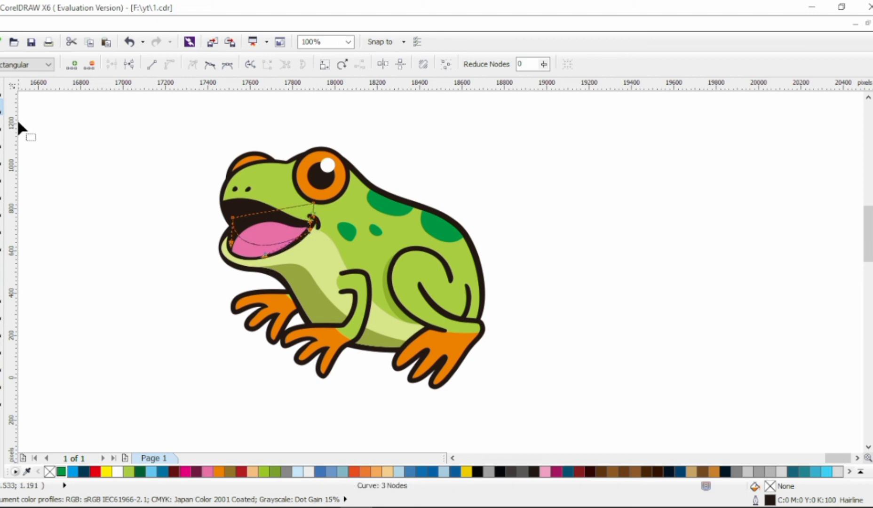
- Intersect the shape drawn over the mouth with the pink tongue
click(2, 89)
shift+click(258, 228)
click(428, 65)
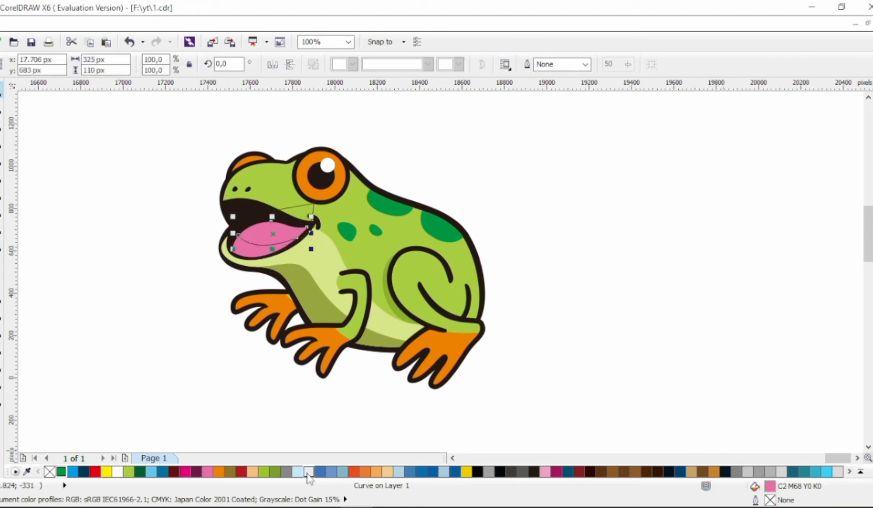
- Try a light pink fill on the upper tongue section with the helper curve deleted, and undo both changes
click(544, 472)
key(Escape)
click(294, 207)
key(Delete)
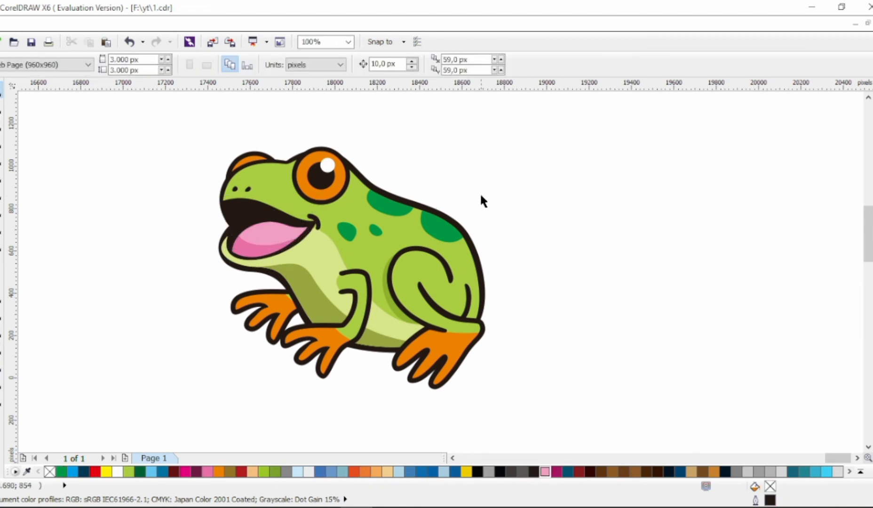
key(ctrl+z)
key(ctrl+z)
- Delete the helper curve over the mouth and fill the lower part of the tongue with light pink
click(295, 207)
key(Delete)
click(248, 251)
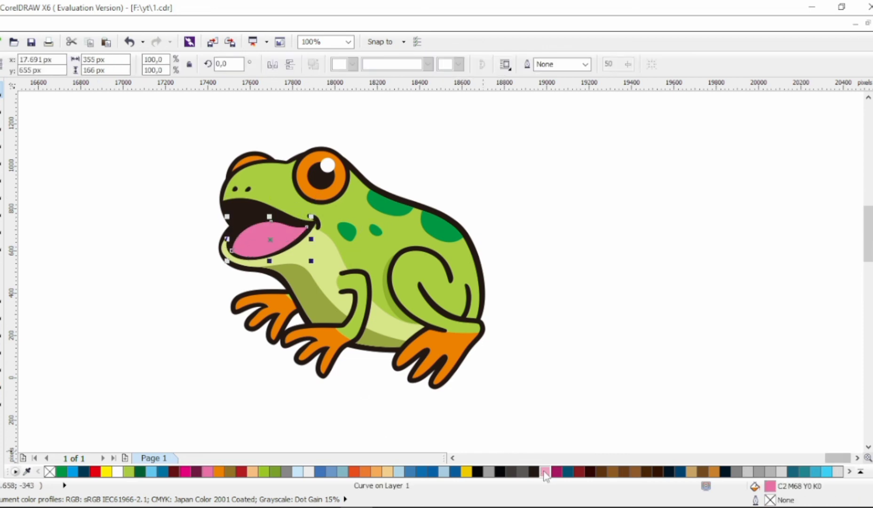
click(544, 472)
click(506, 262)
scroll(505, 263, right, 2)
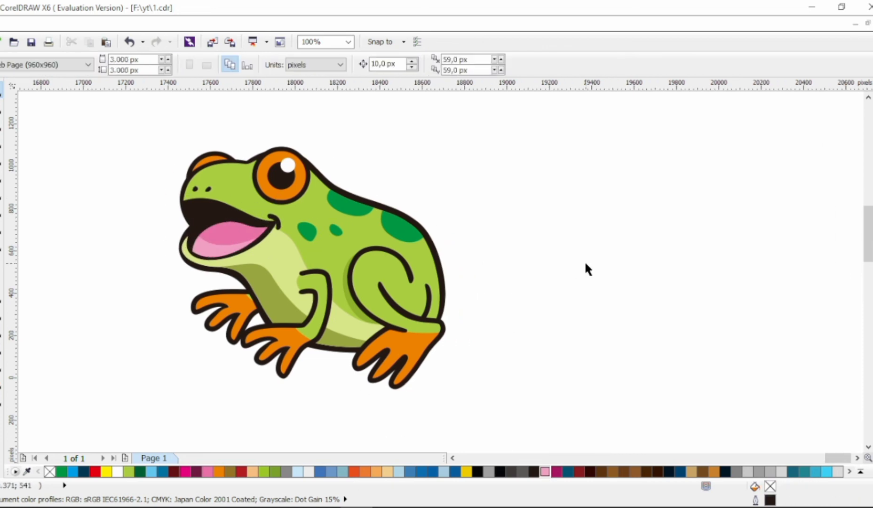